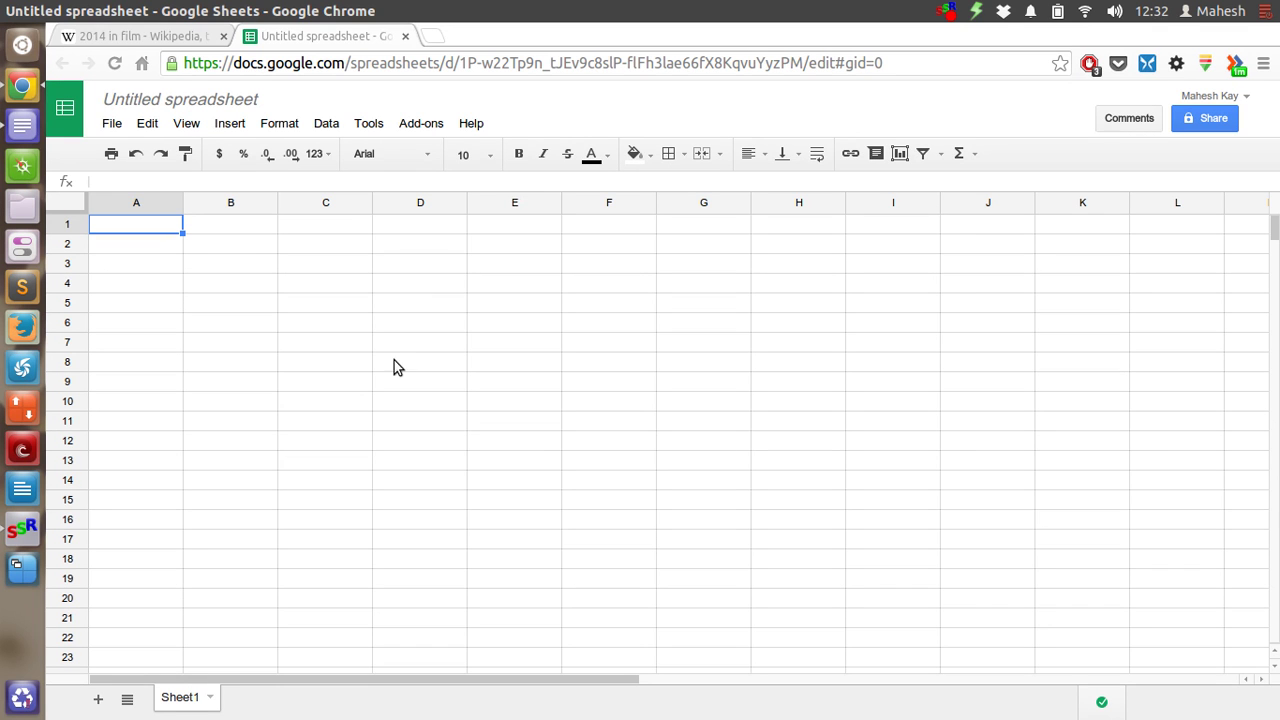
Switch to the Wikipedia page "2014 in film" and examine its Highest-grossing films and Award ceremonies tables
click(142, 38)
scroll(300, 350, up, 5)
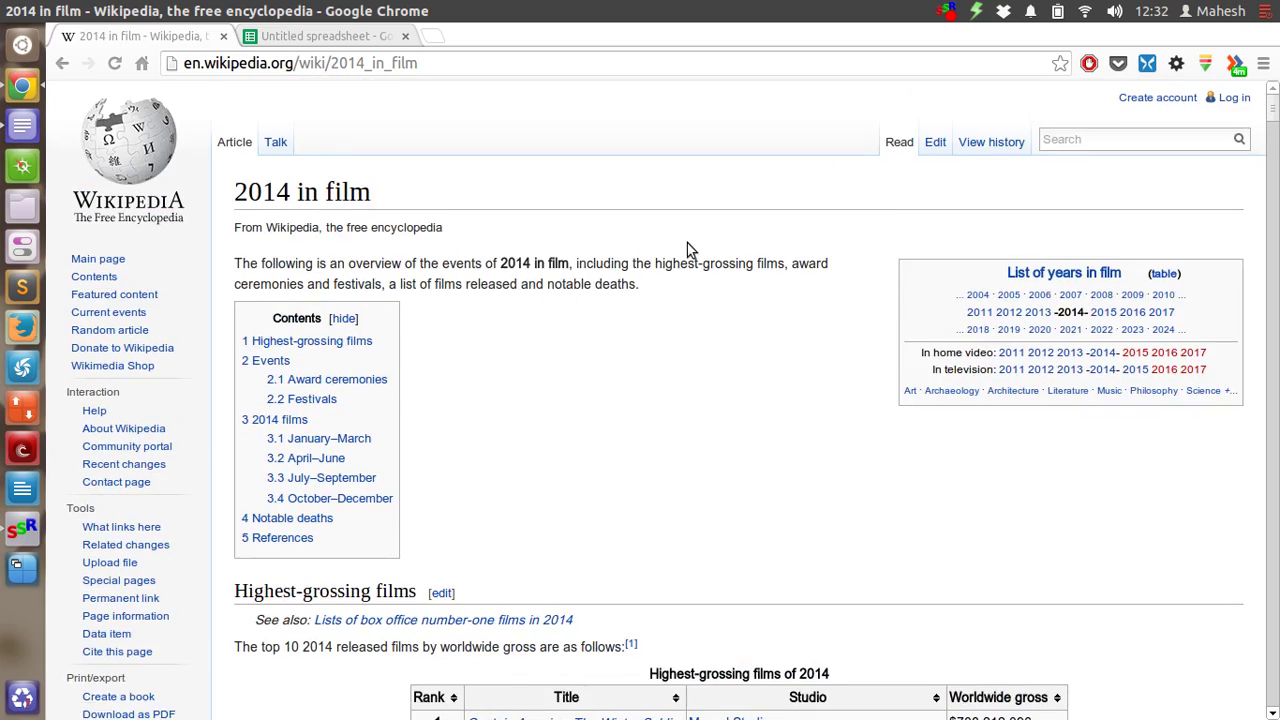
scroll(687, 245, down, 10)
scroll(687, 252, down, 1)
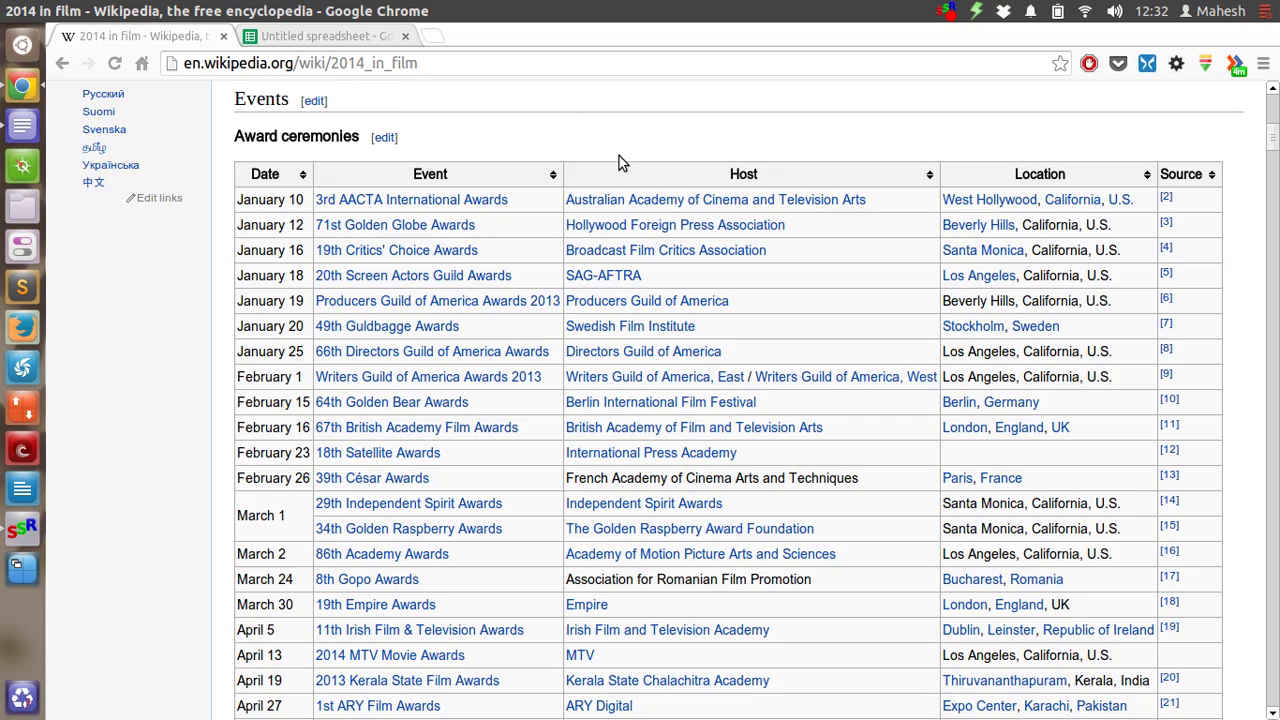
scroll(619, 164, up, 3)
scroll(620, 168, down, 4)
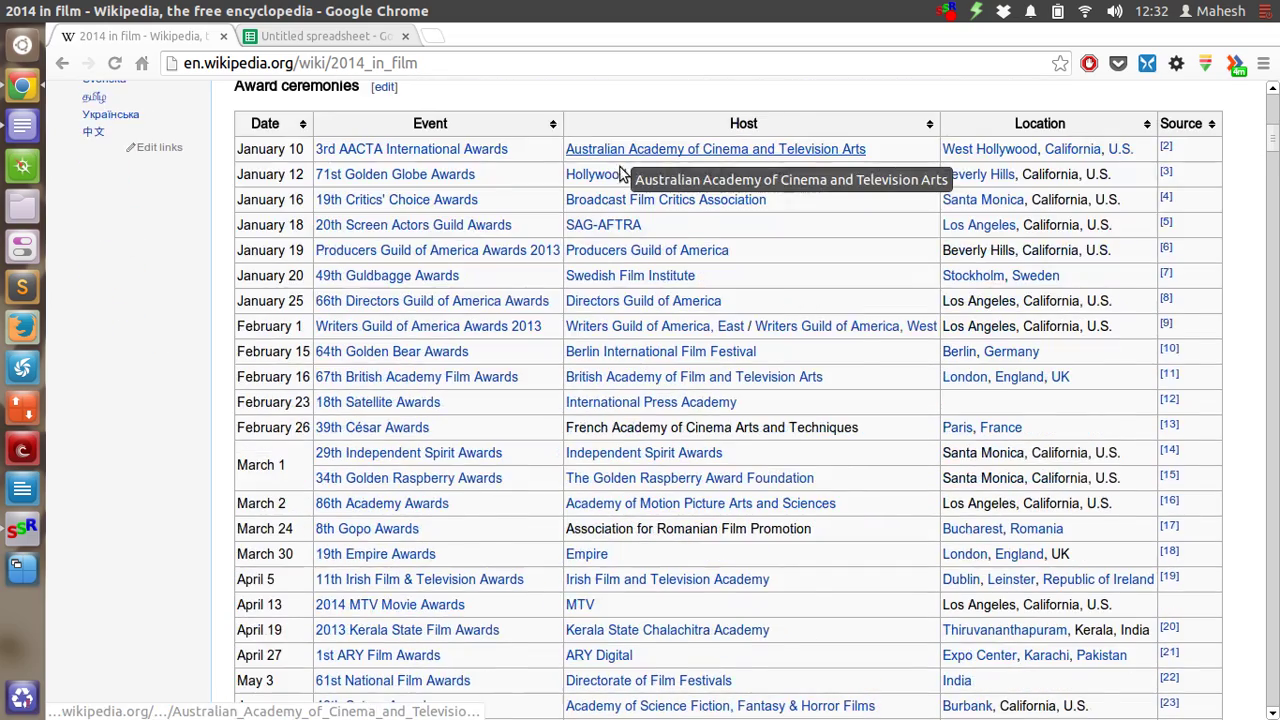
scroll(620, 174, up, 8)
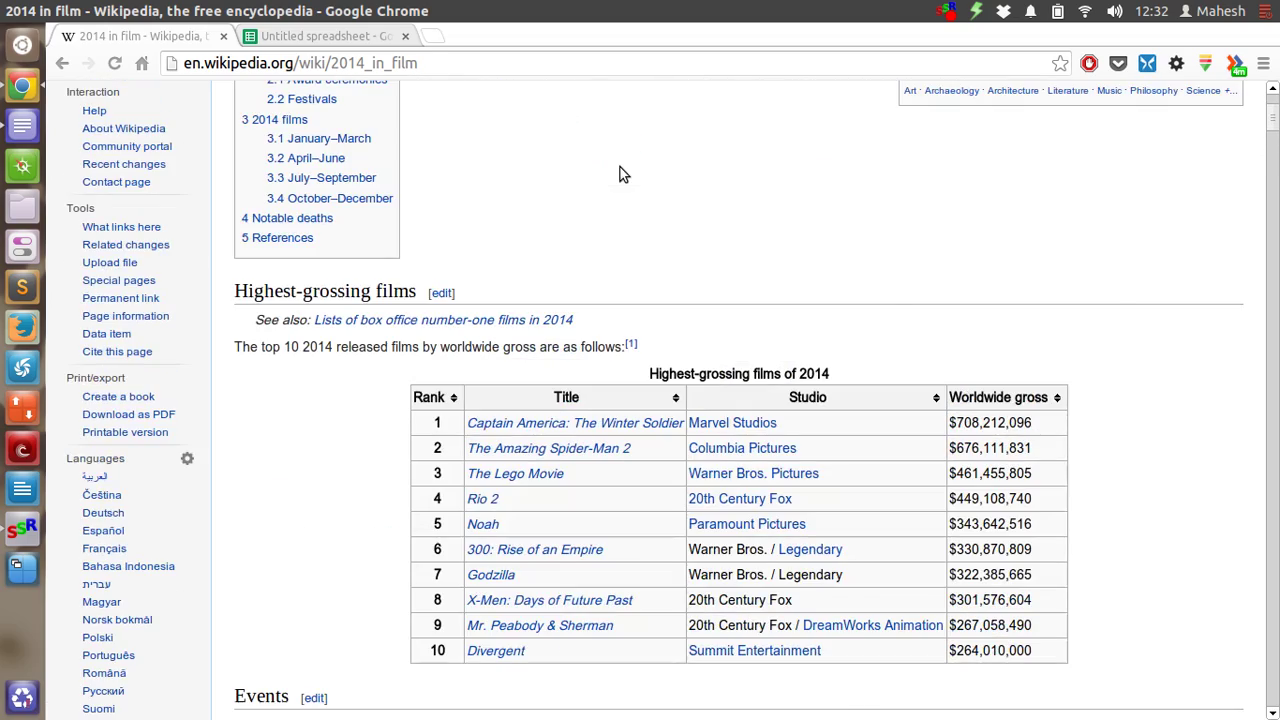
scroll(620, 175, up, 3)
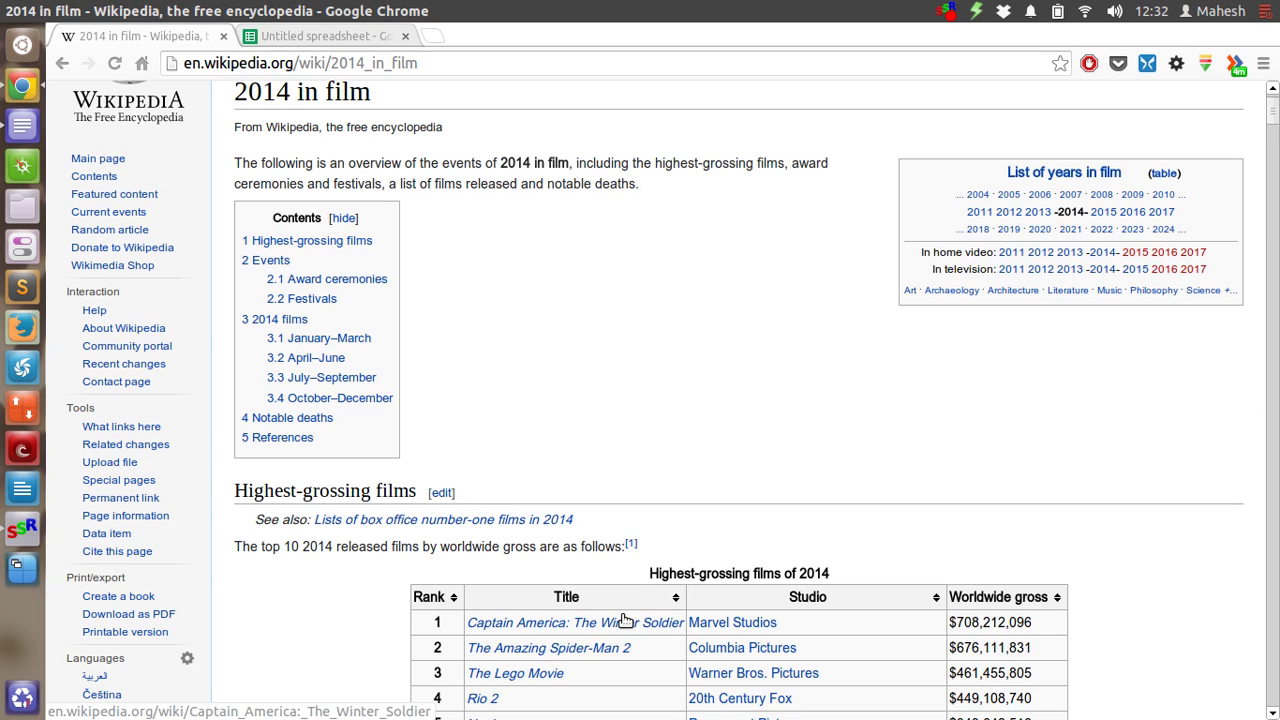
scroll(622, 622, down, 3)
scroll(622, 622, down, 3)
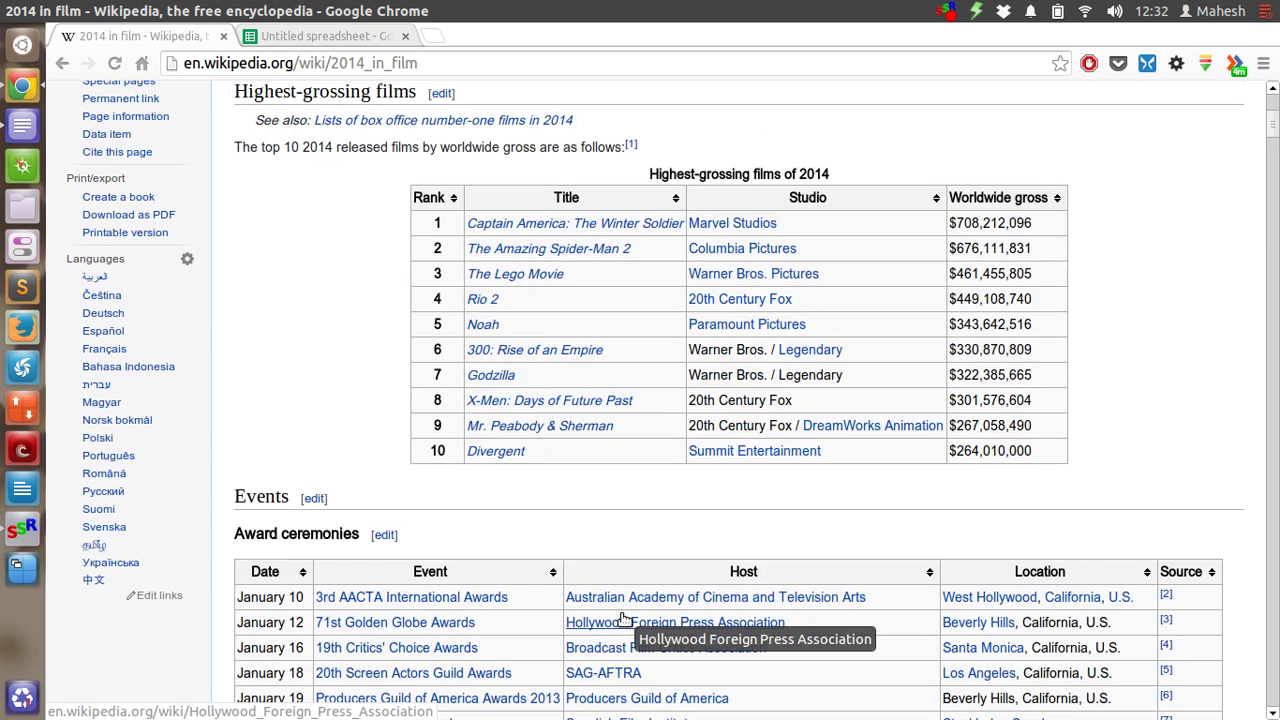
scroll(622, 622, down, 10)
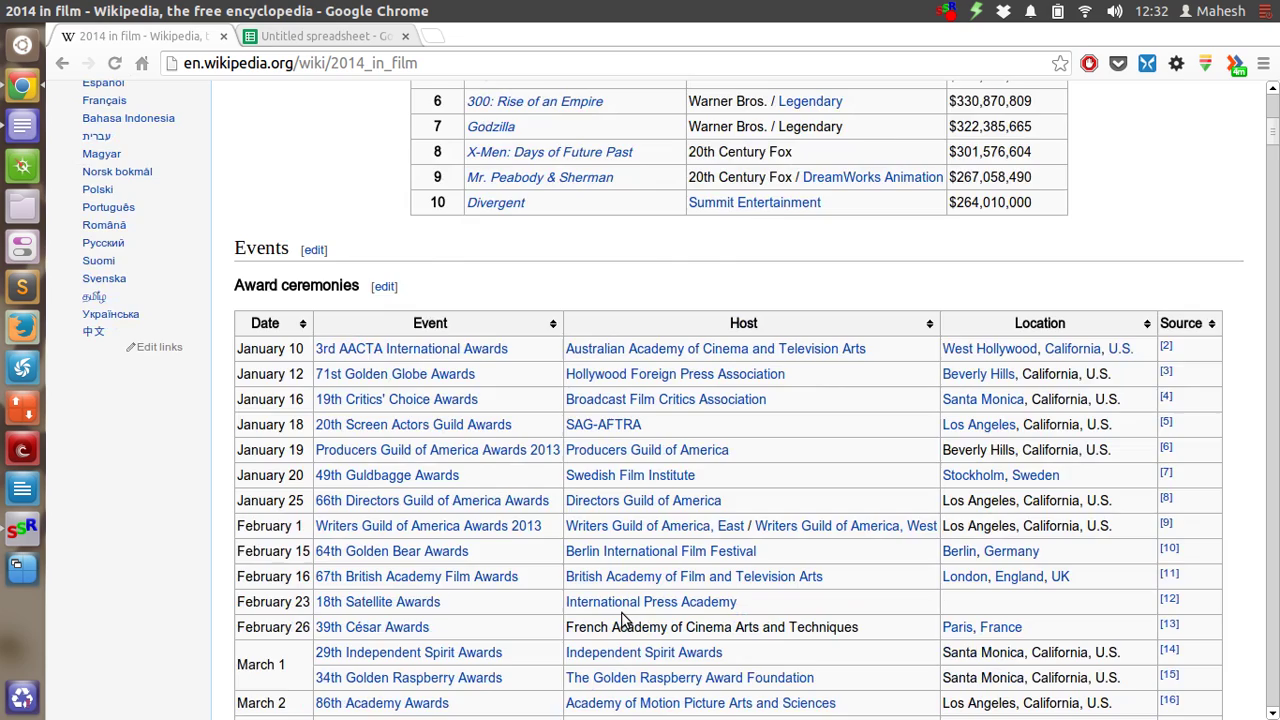
scroll(622, 622, down, 2)
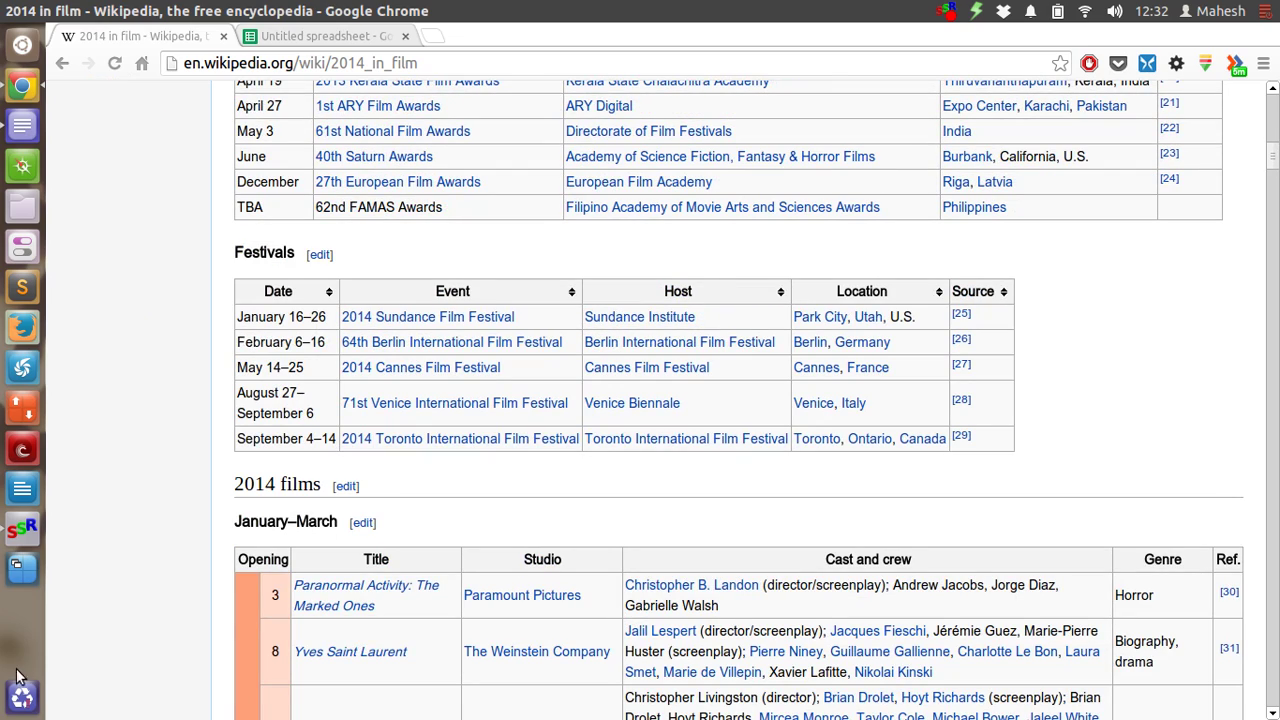
Look through the remaining tables on the page, from the 2014 films lists to Notable deaths and References, and return to Highest-grossing films
scroll(199, 505, down, 12)
scroll(199, 518, down, 10)
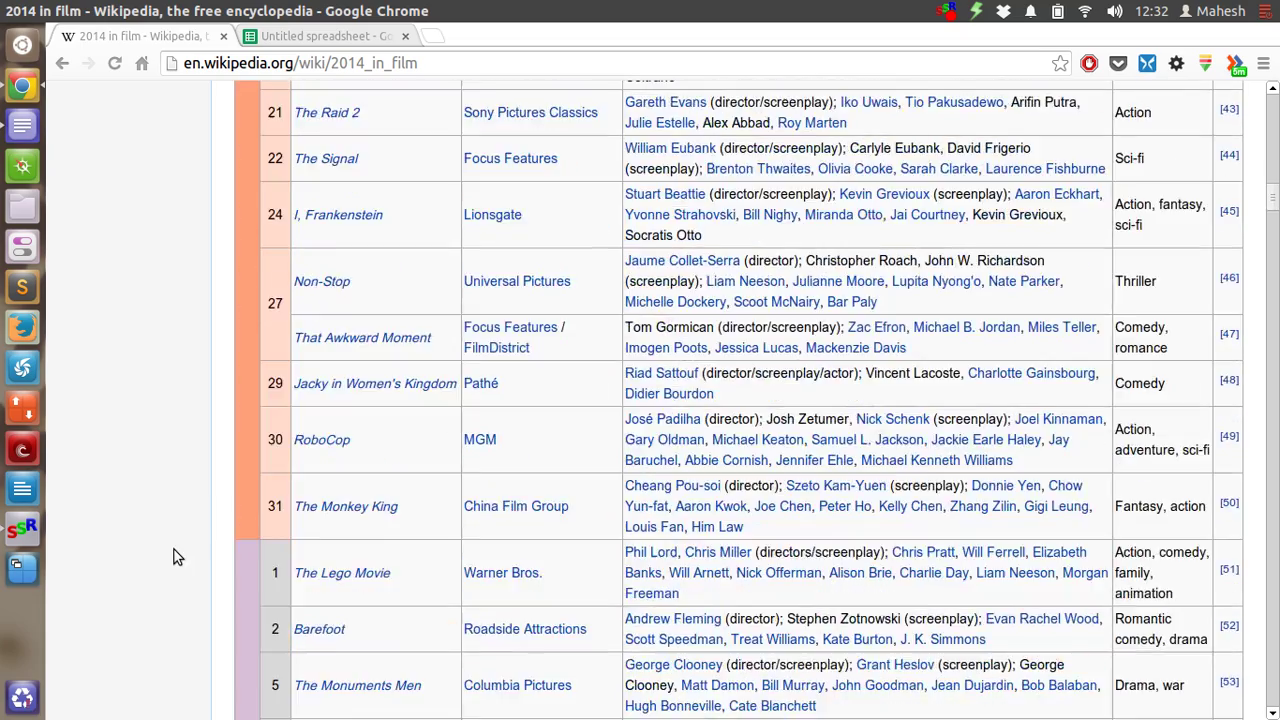
scroll(180, 555, down, 15)
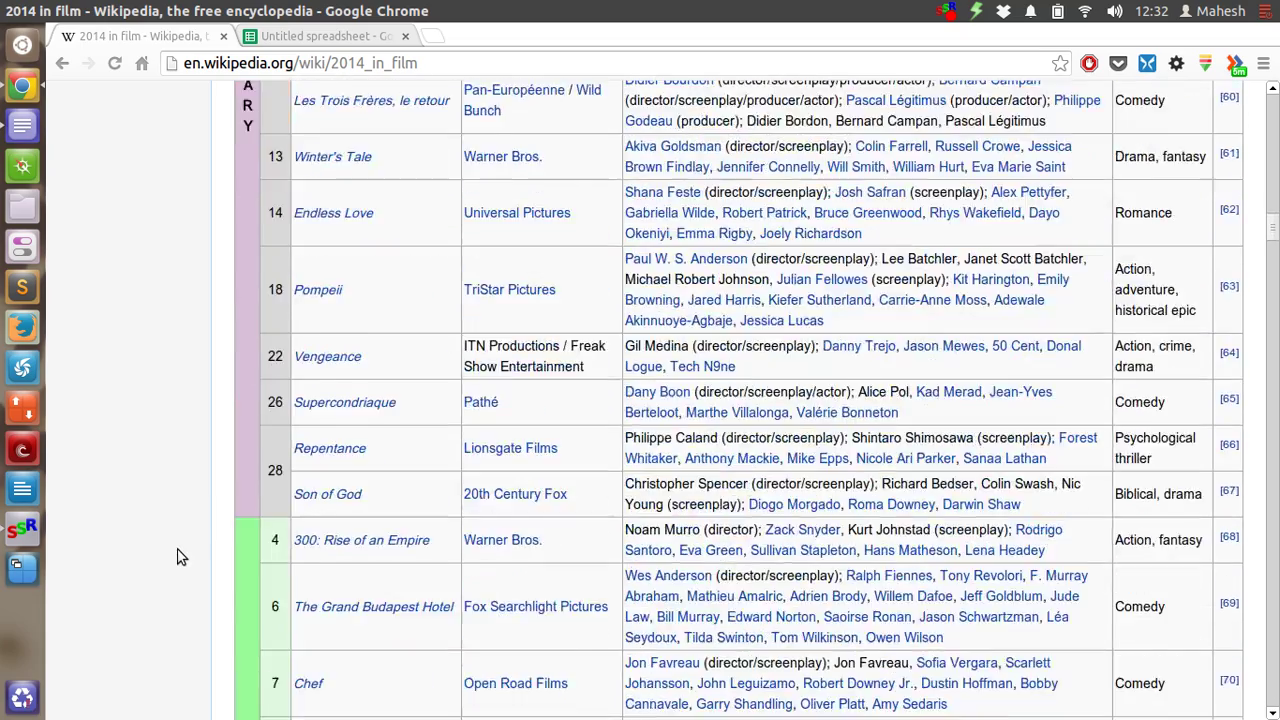
drag(1271, 254, 1276, 478)
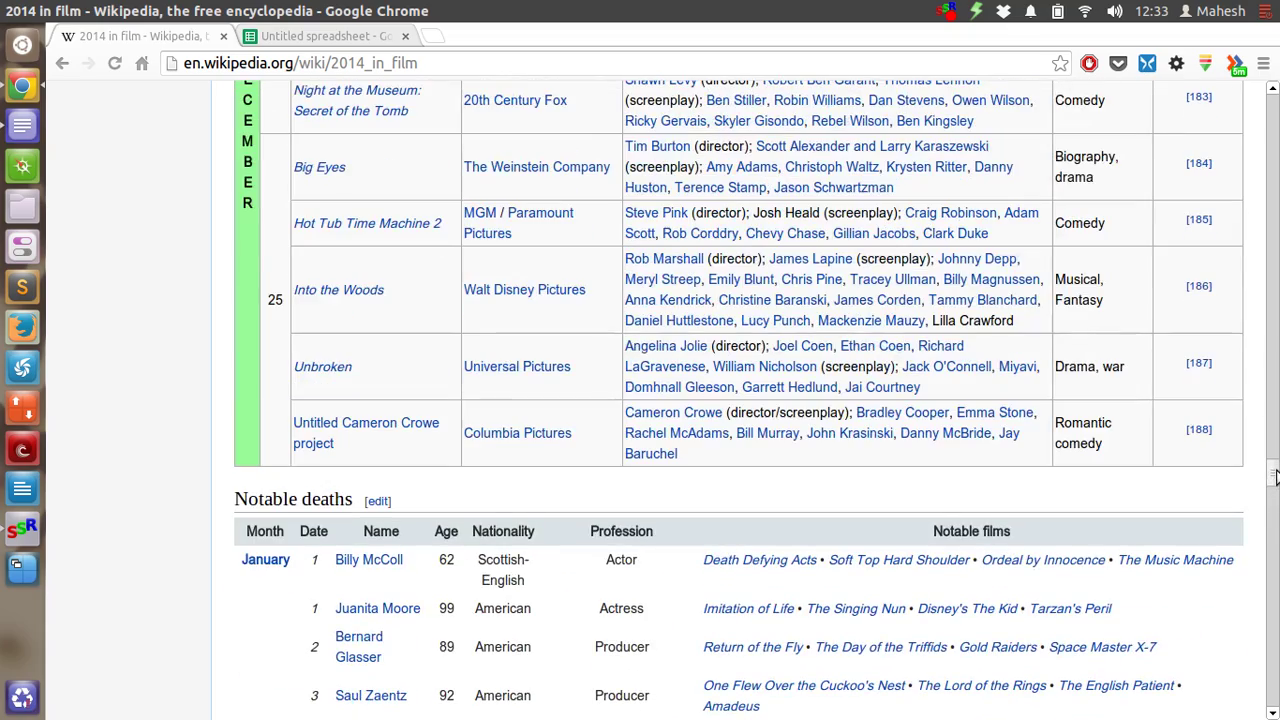
scroll(1262, 477, down, 20)
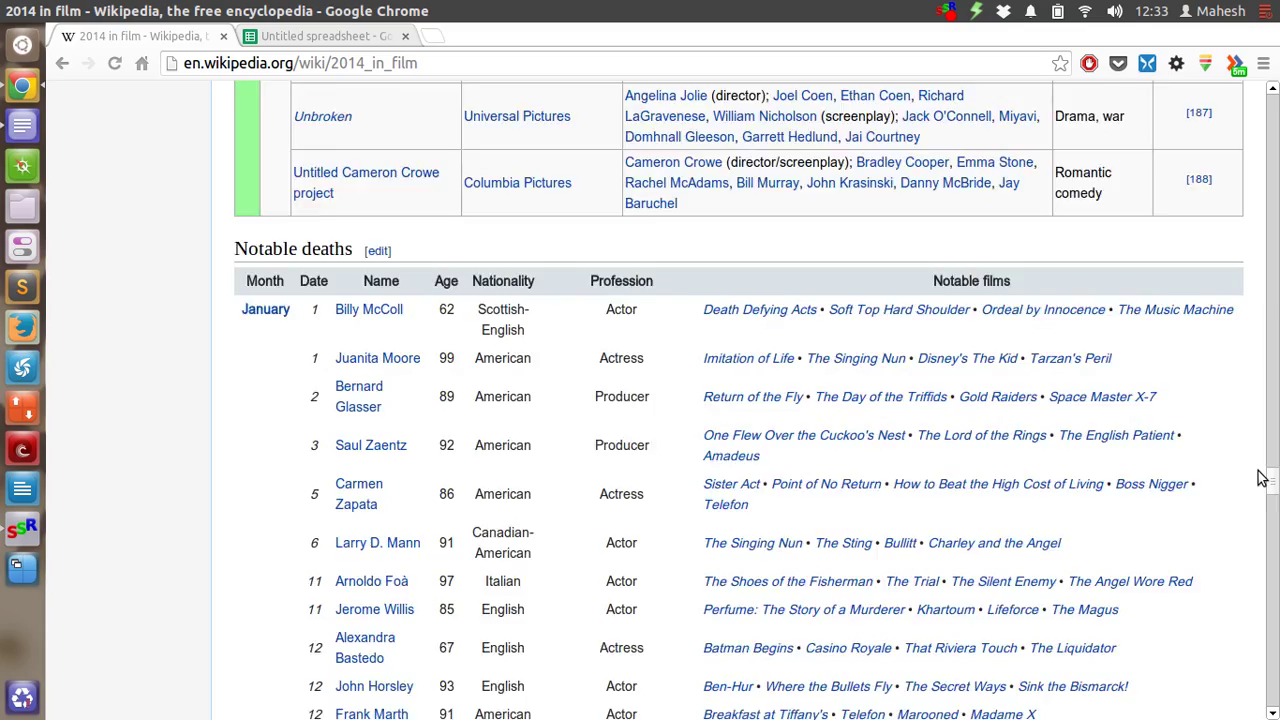
scroll(1262, 477, down, 20)
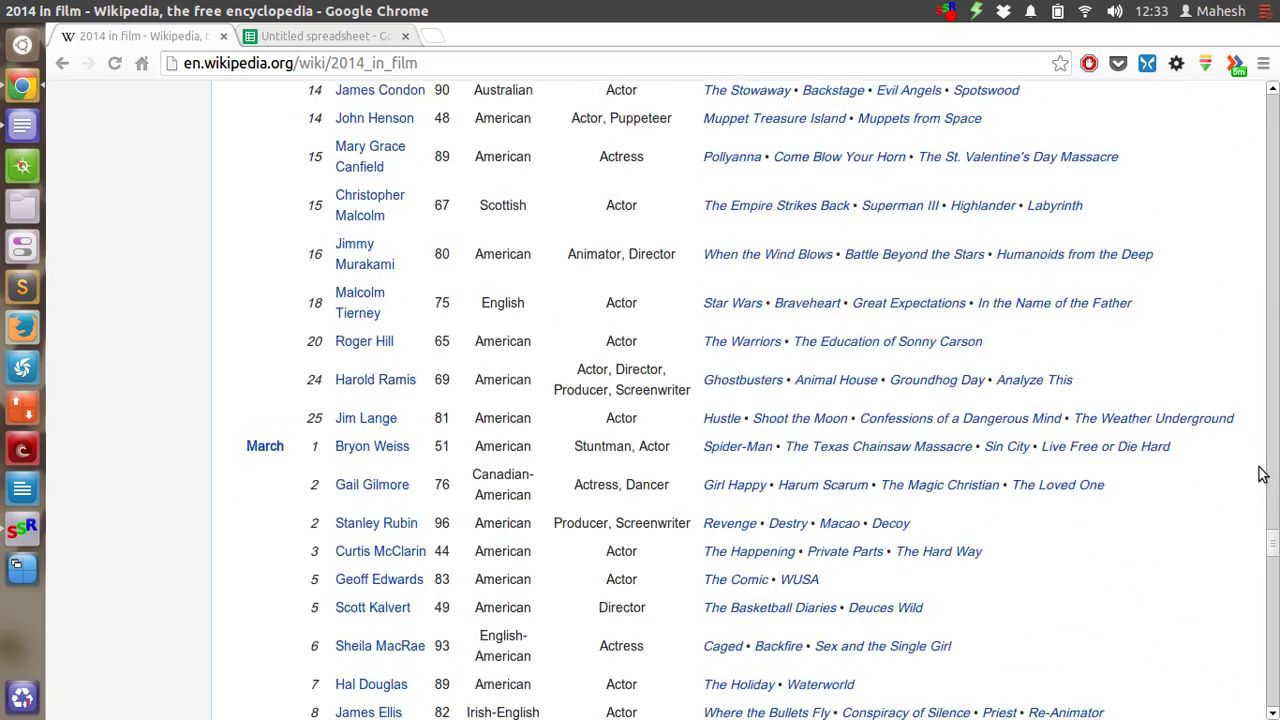
scroll(1262, 477, down, 7)
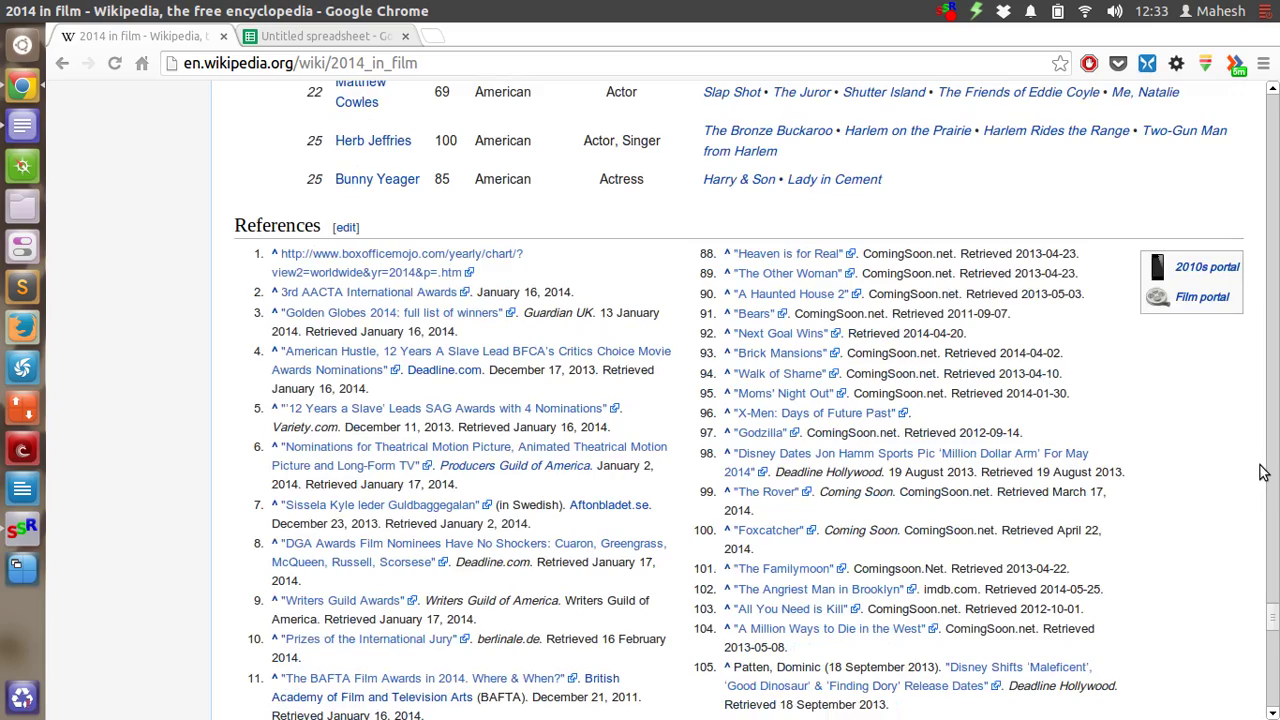
scroll(1262, 472, down, 20)
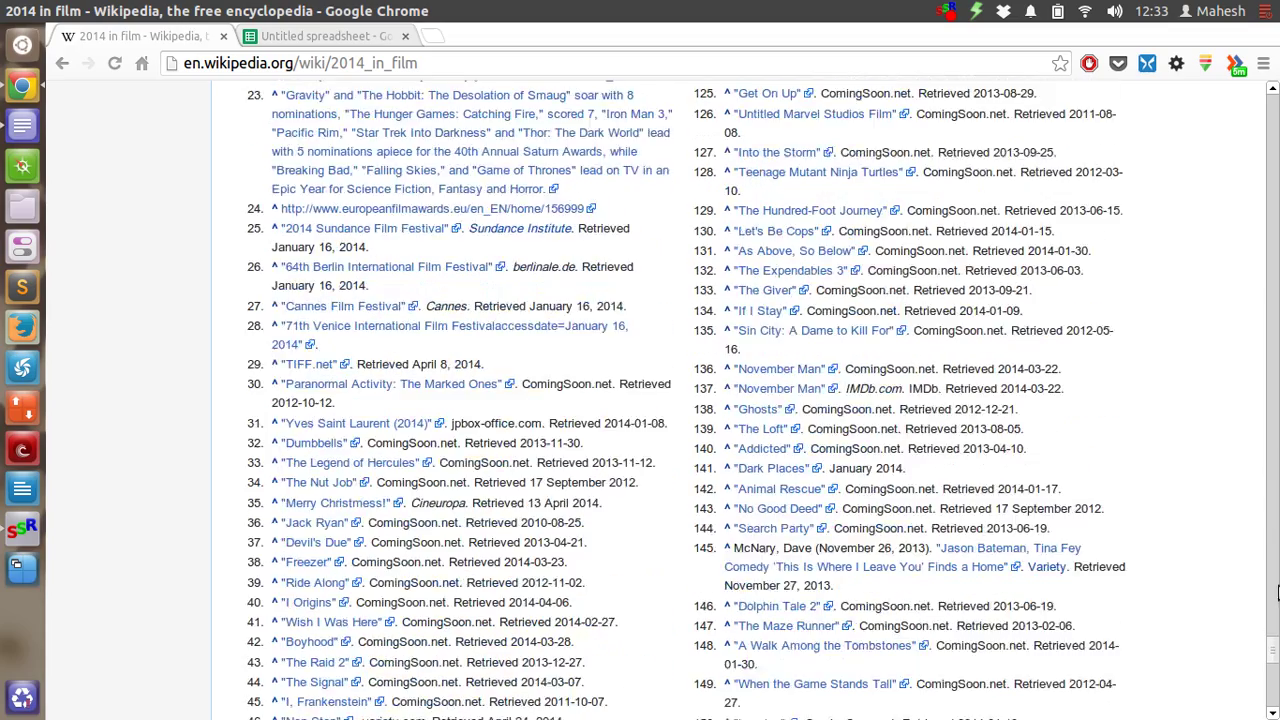
scroll(1264, 238, up, 20)
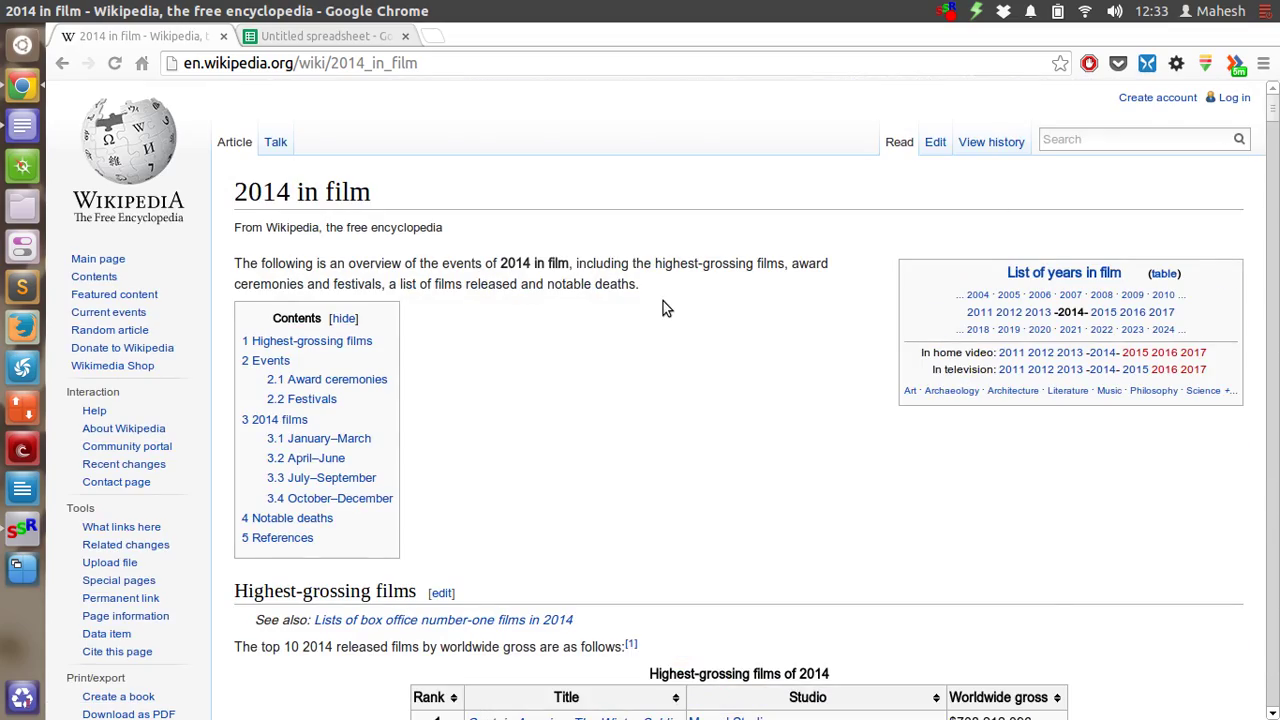
scroll(663, 301, down, 6)
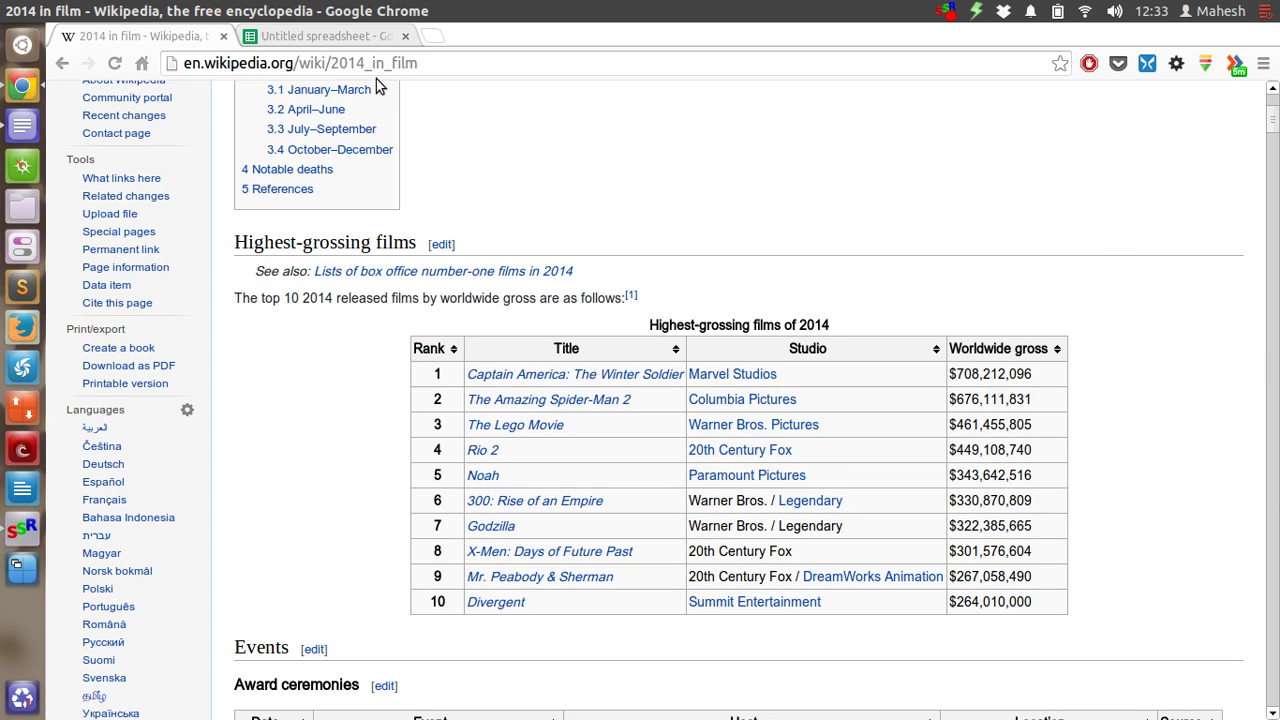
Switch to the untitled Google Sheets spreadsheet and start an IMPORTHTML formula in cell A2, opening the quotation for its url argument
click(345, 38)
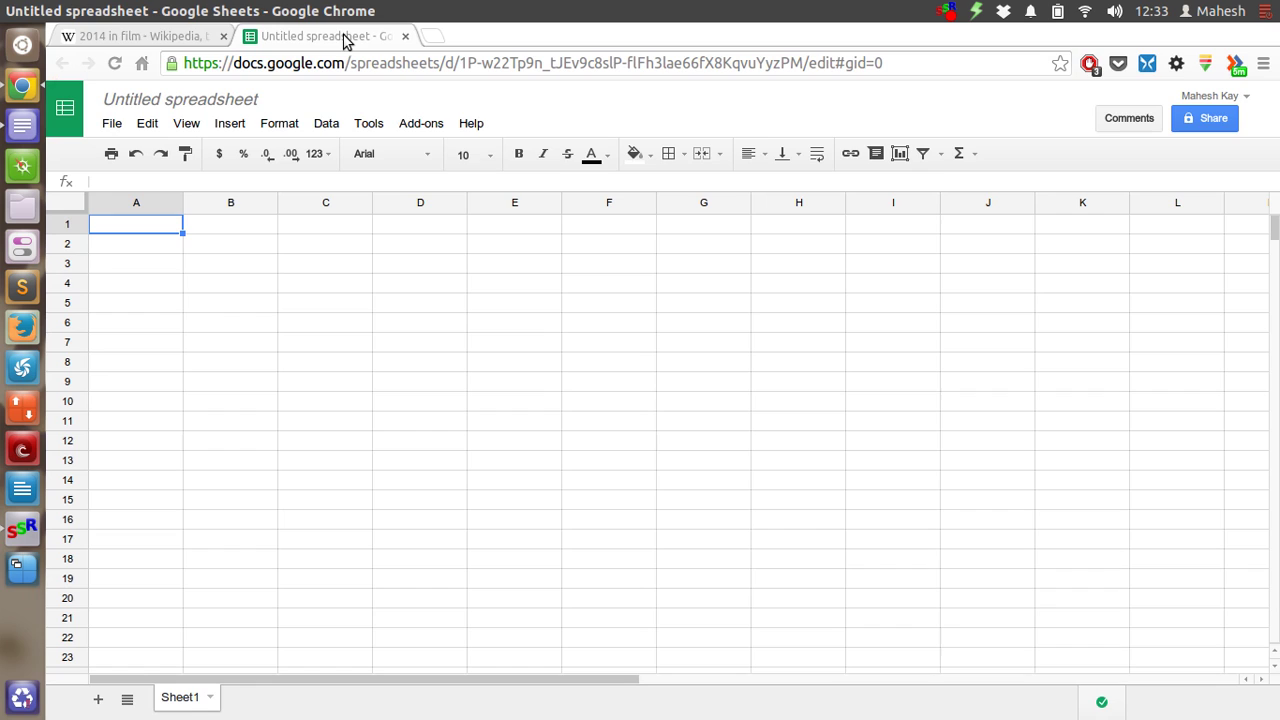
click(115, 251)
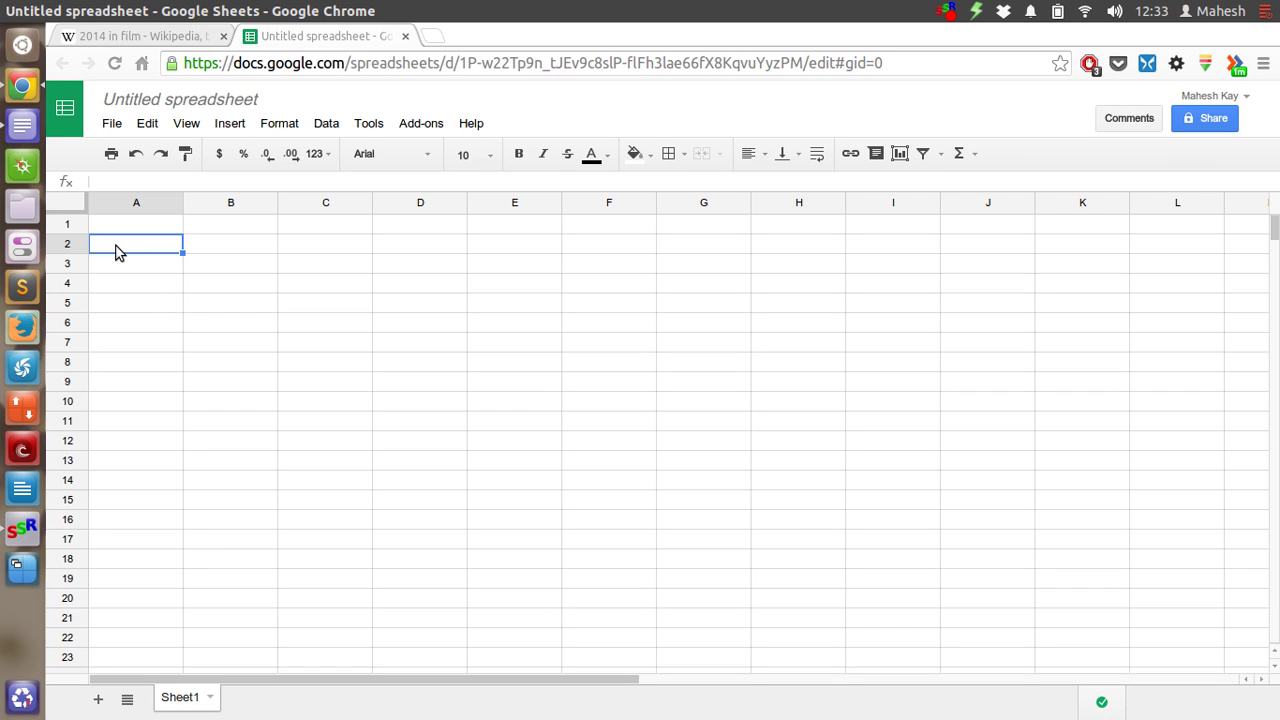
double_click(115, 251)
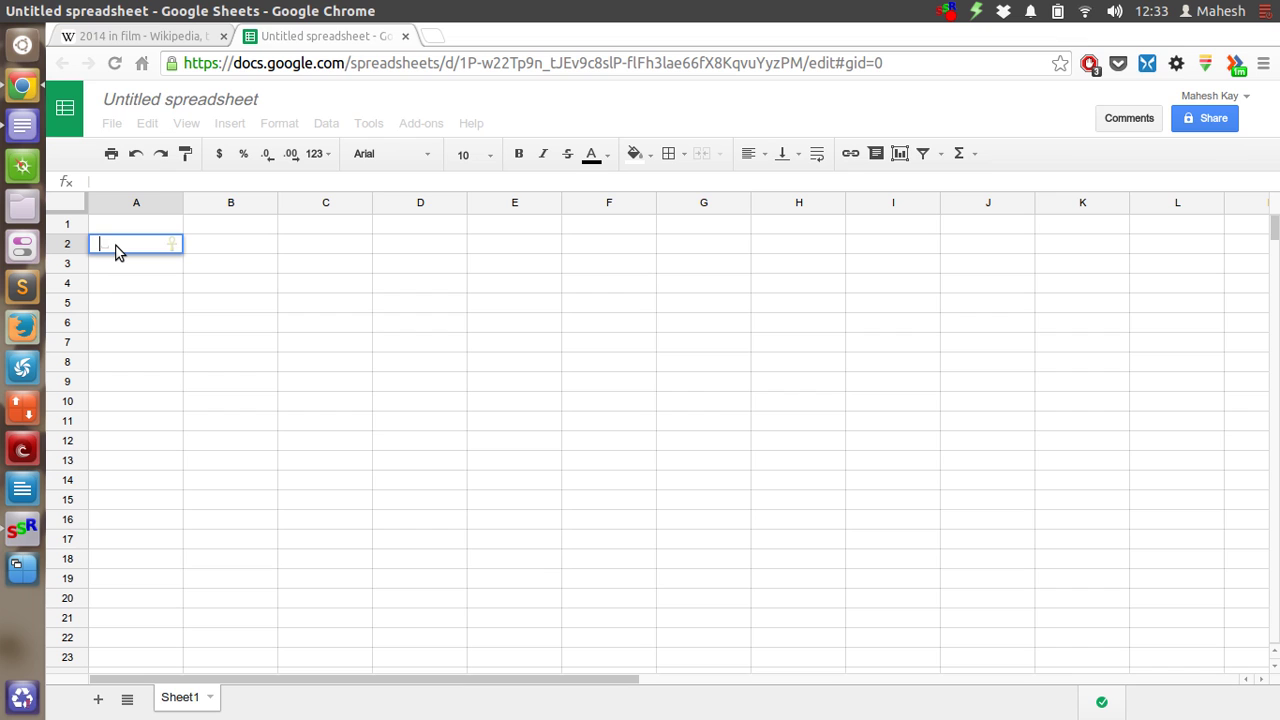
text(=)
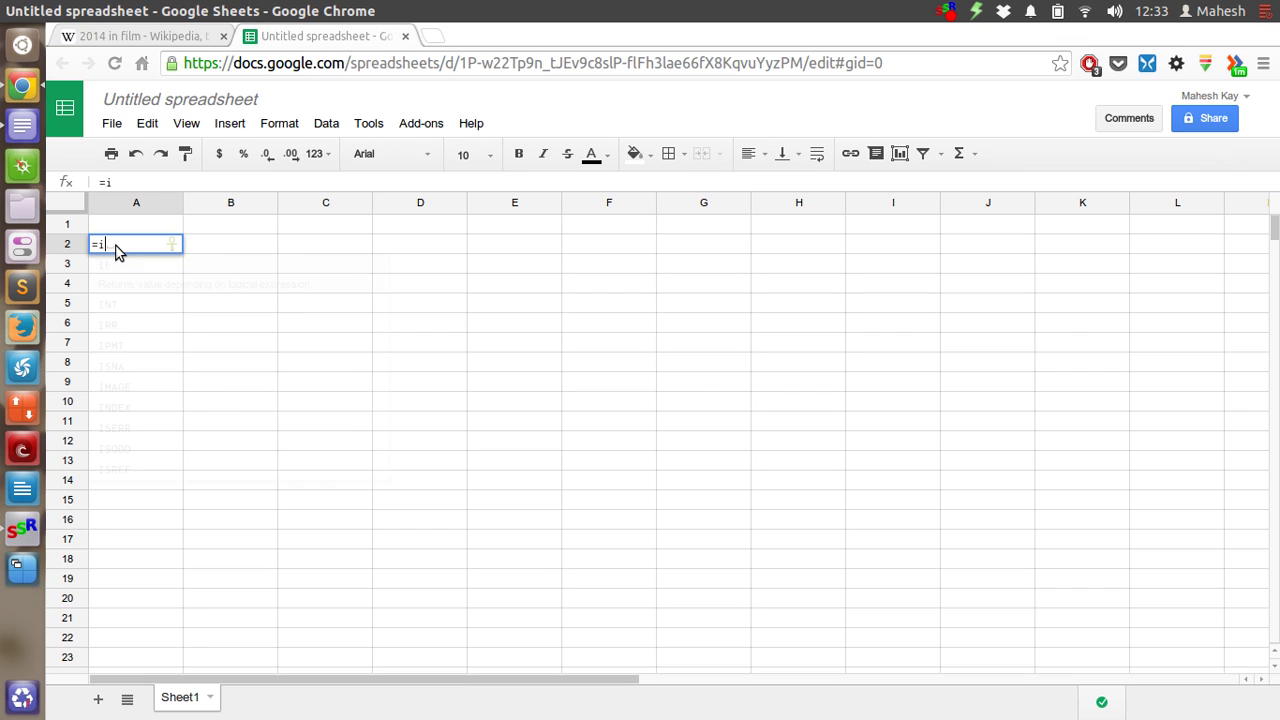
text(Im)
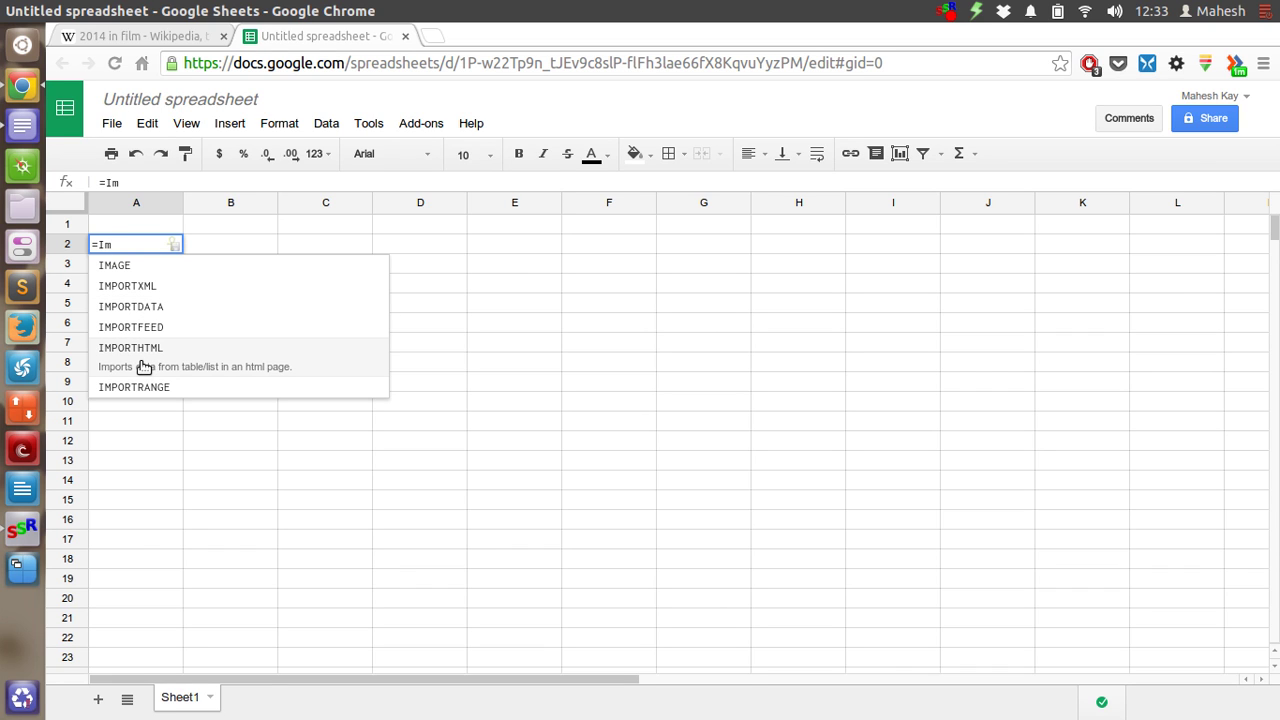
click(206, 347)
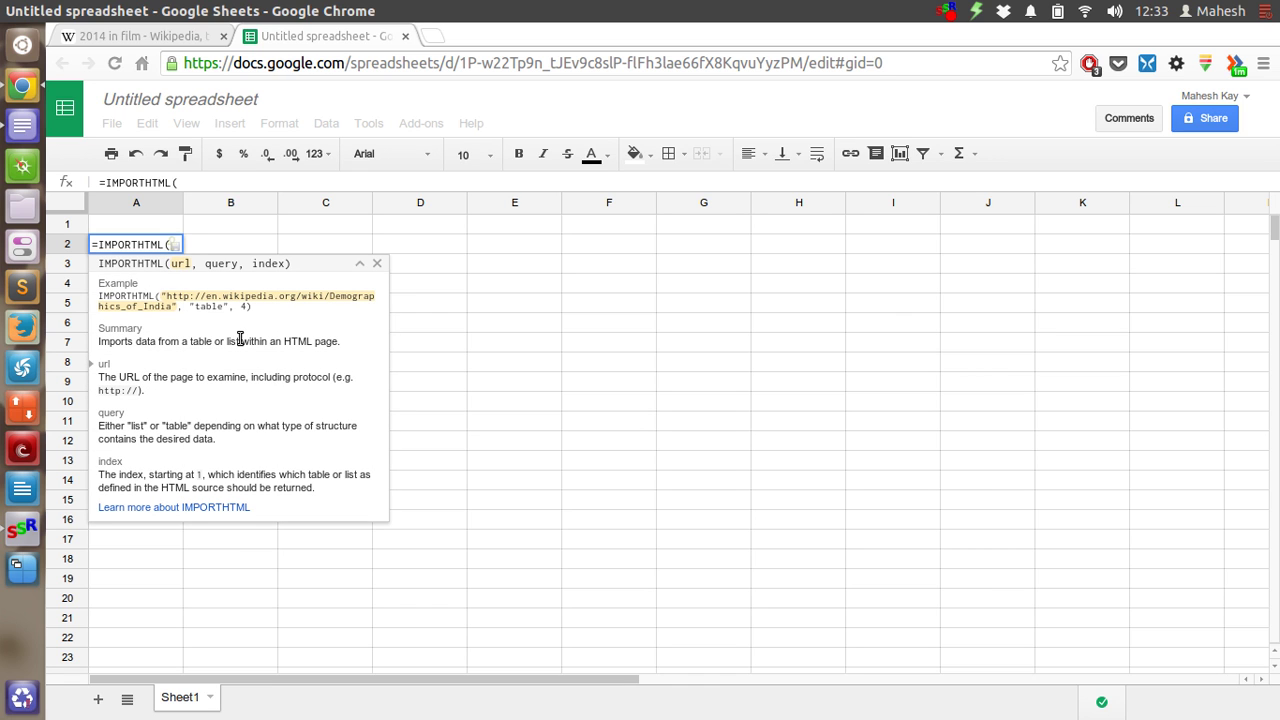
text(")
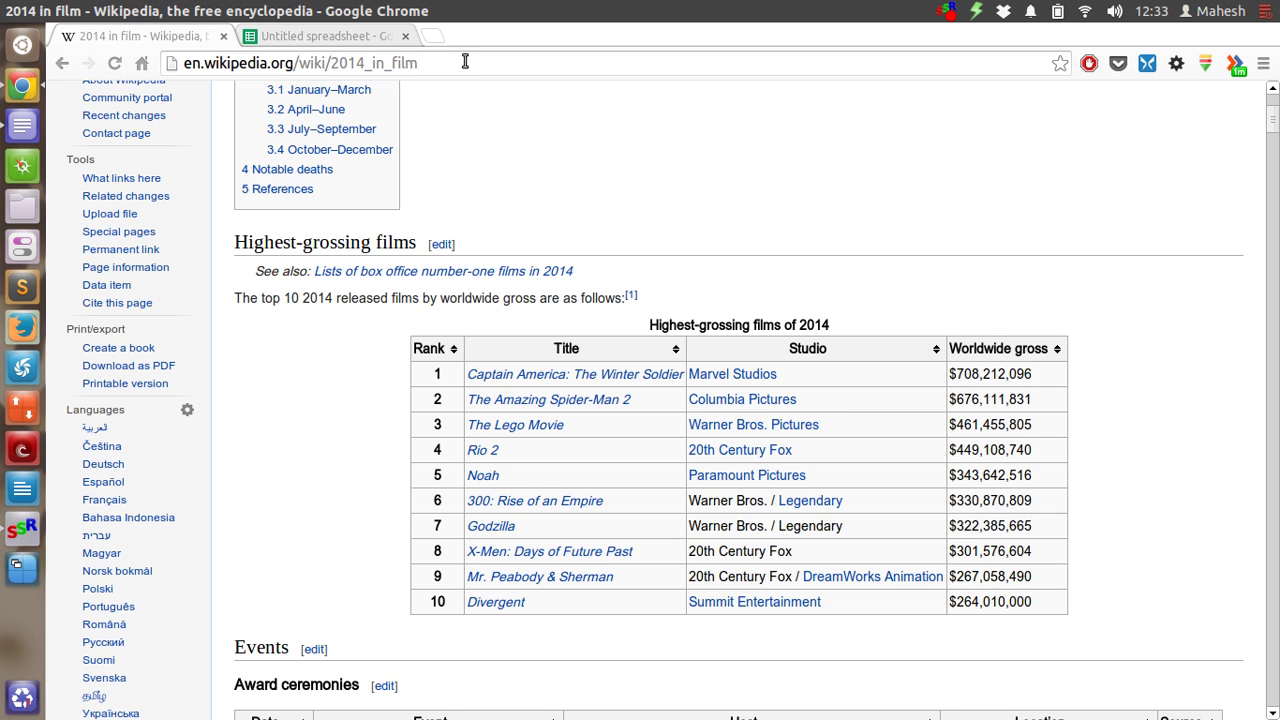
Copy the address of the Wikipedia page "2014 in film" and paste it into the A2 formula as the url argument
click(145, 37)
click(465, 62)
key(ctrl+c)
click(465, 62)
key(ctrl+Tab)
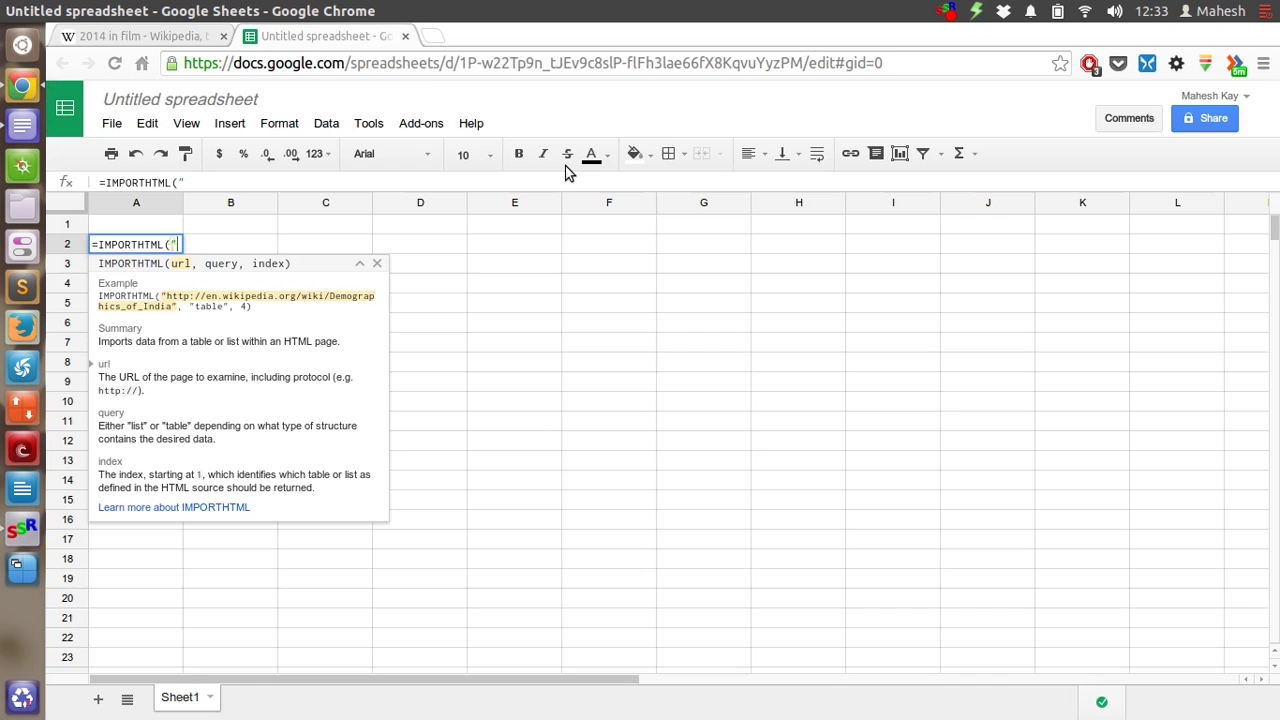
key(ctrl+v)
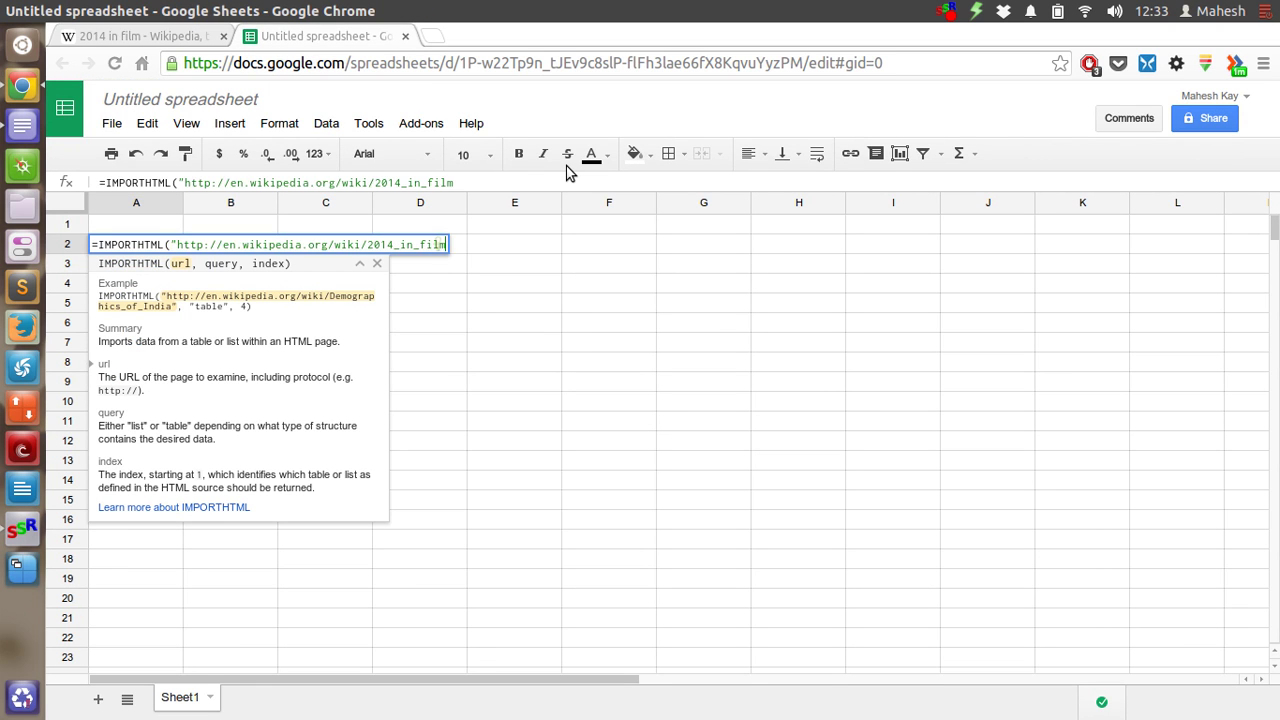
Complete the IMPORTHTML formula in A2 with query "table" and index 3, and enter it to import the table
text(",")
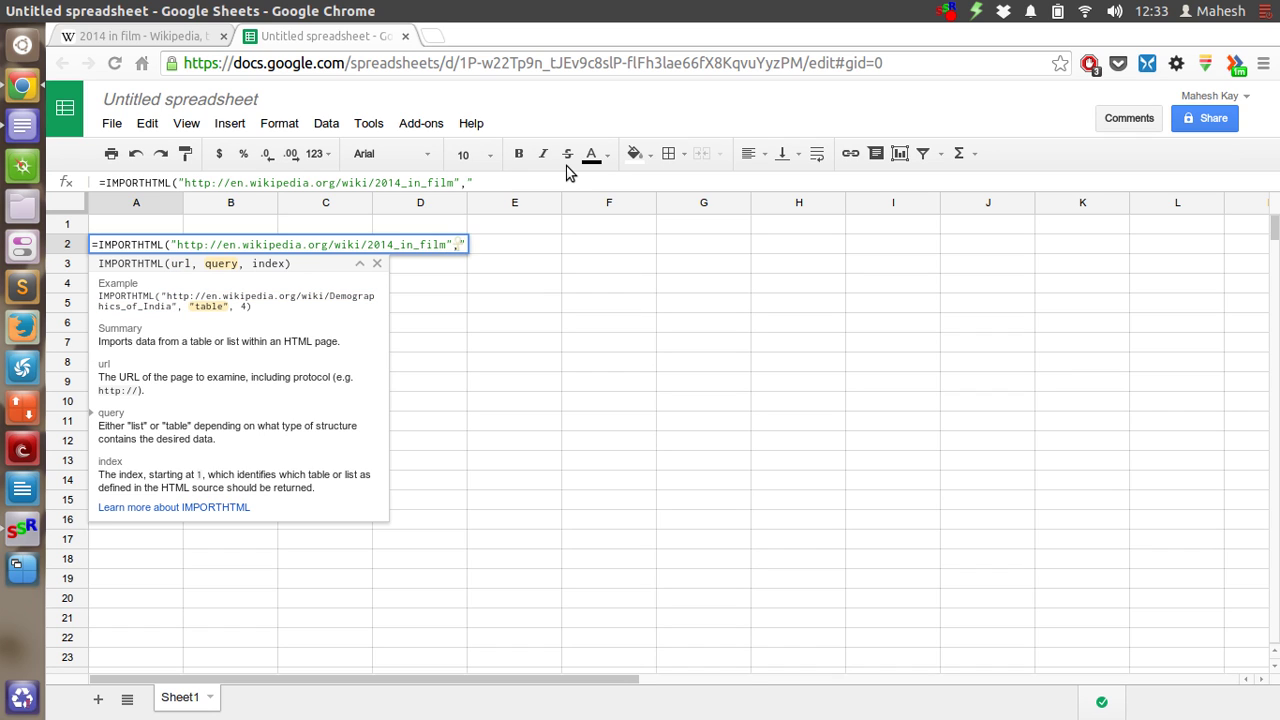
text(table")
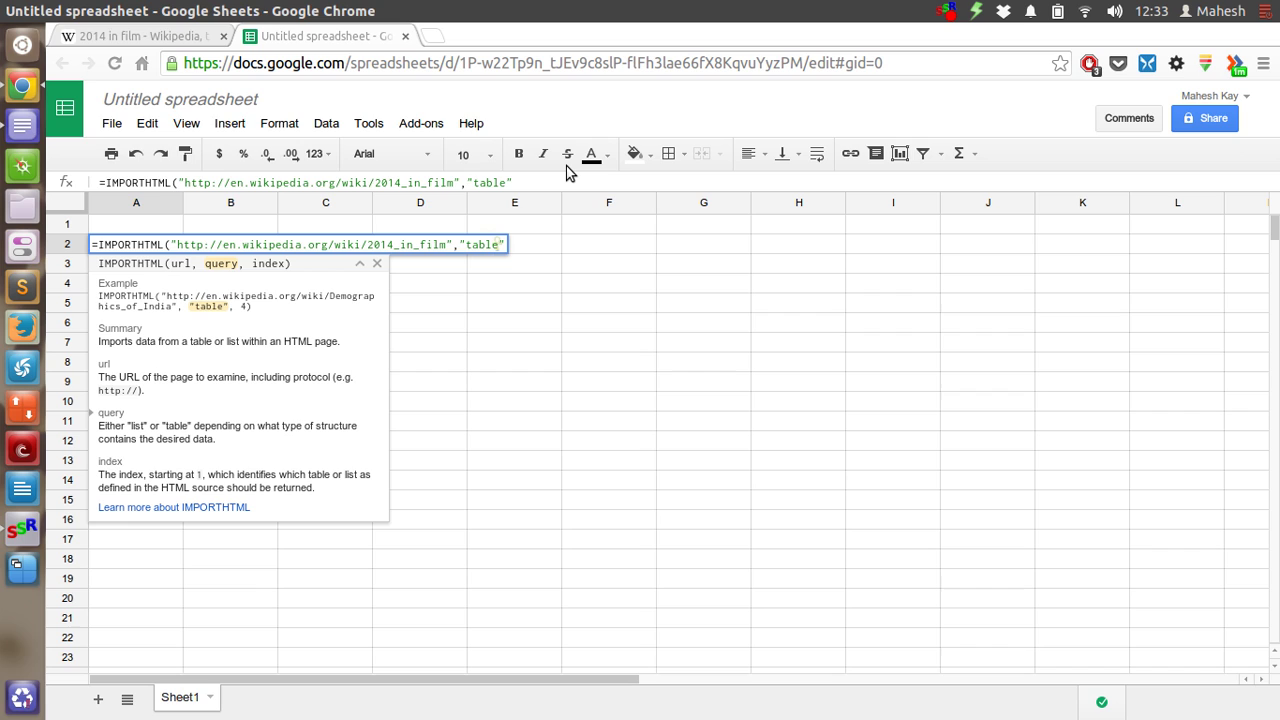
text(,)
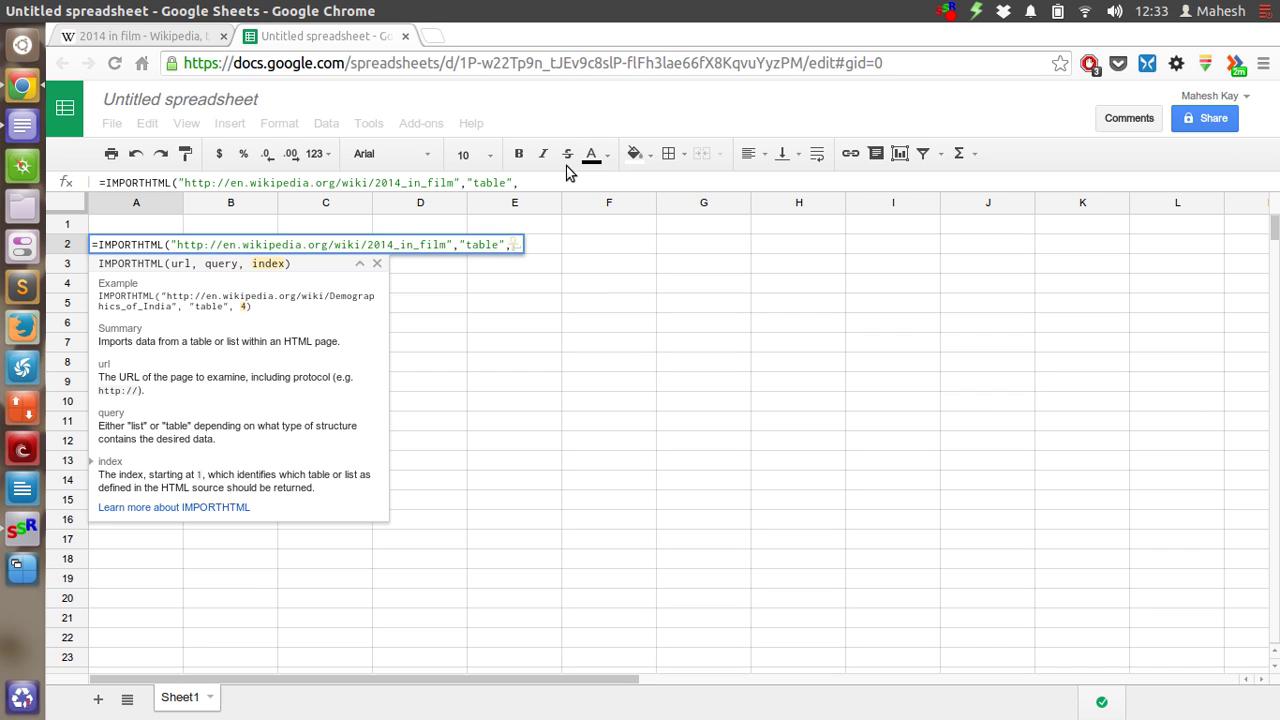
text(3)
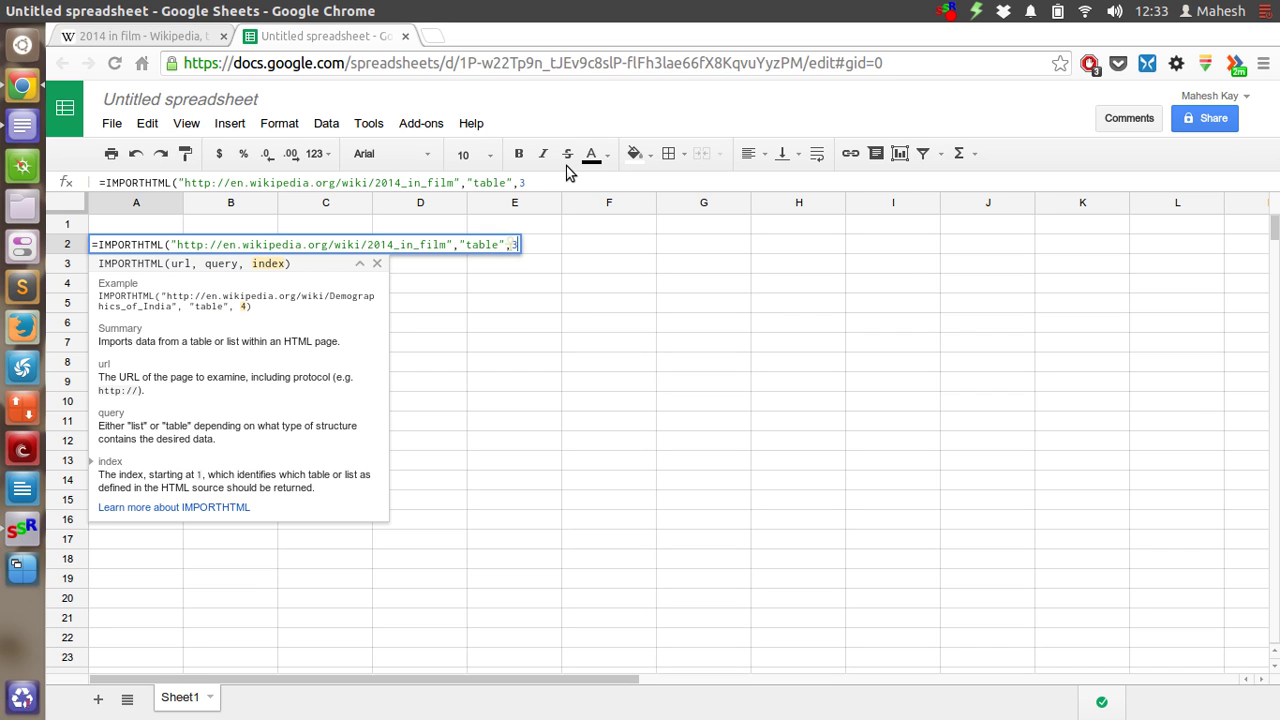
text())
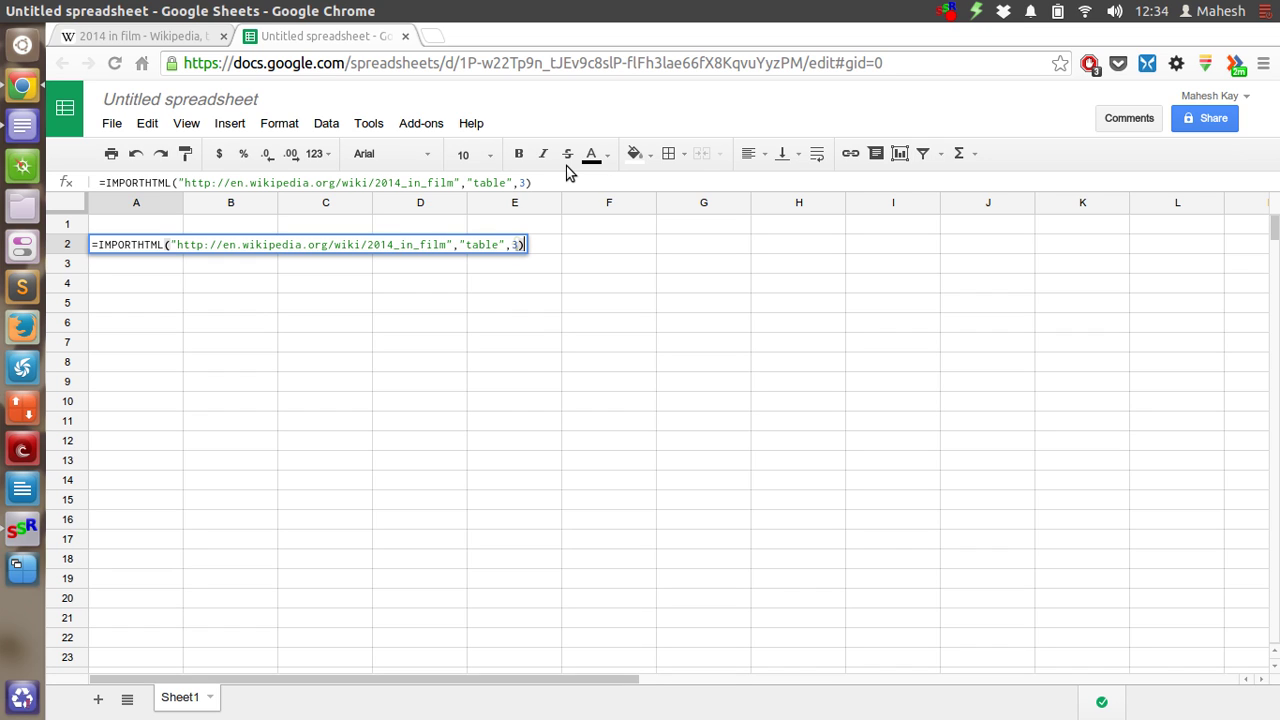
key(Return)
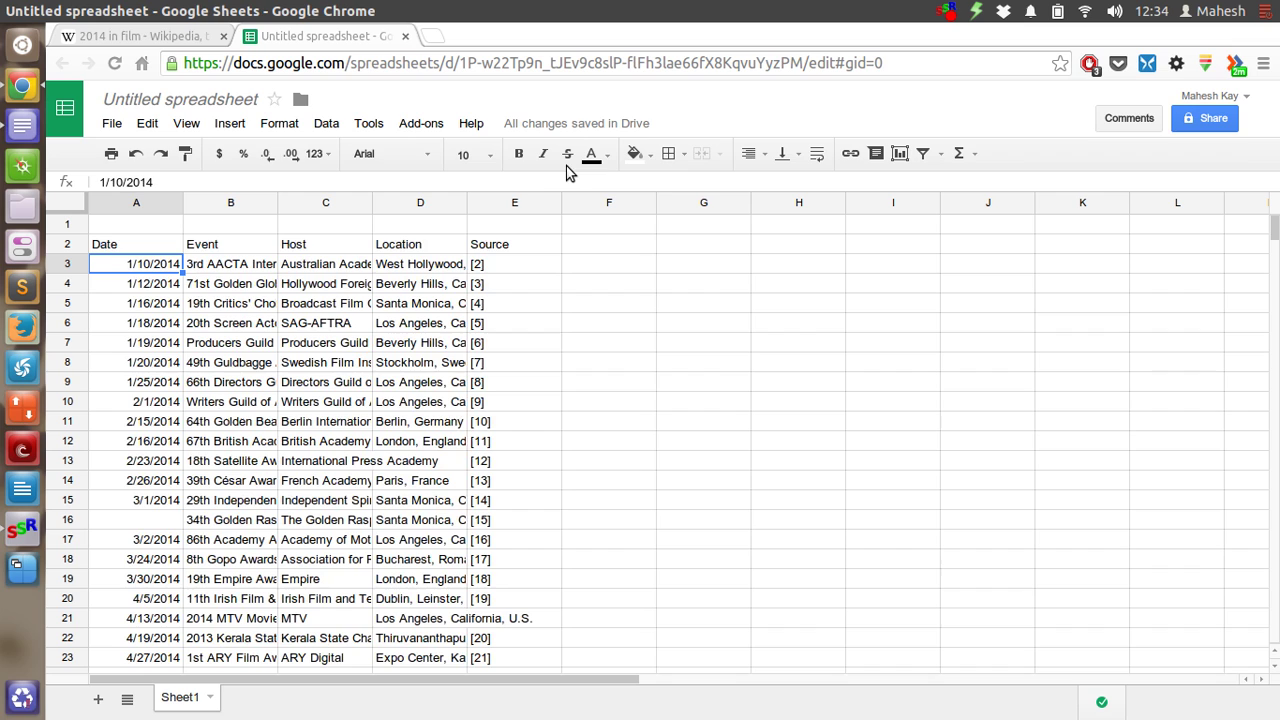
Check the imported data against the Award ceremonies table on the Wikipedia page
click(140, 38)
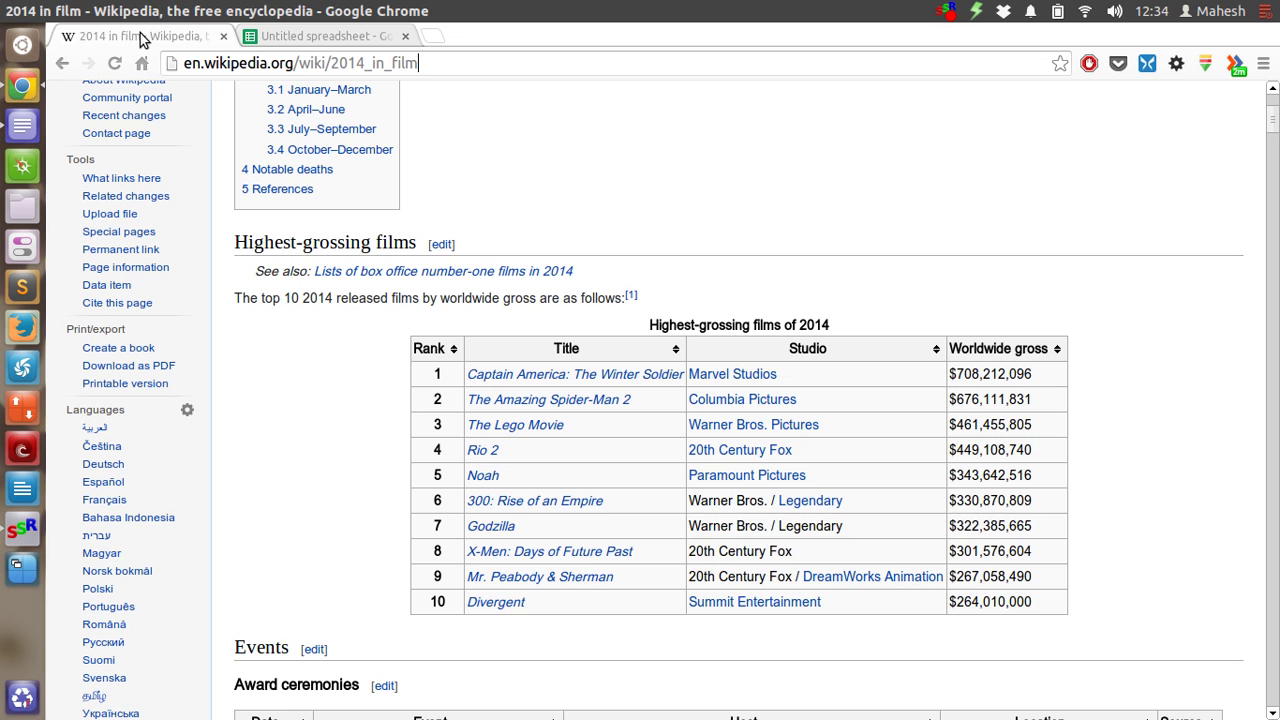
scroll(723, 225, down, 5)
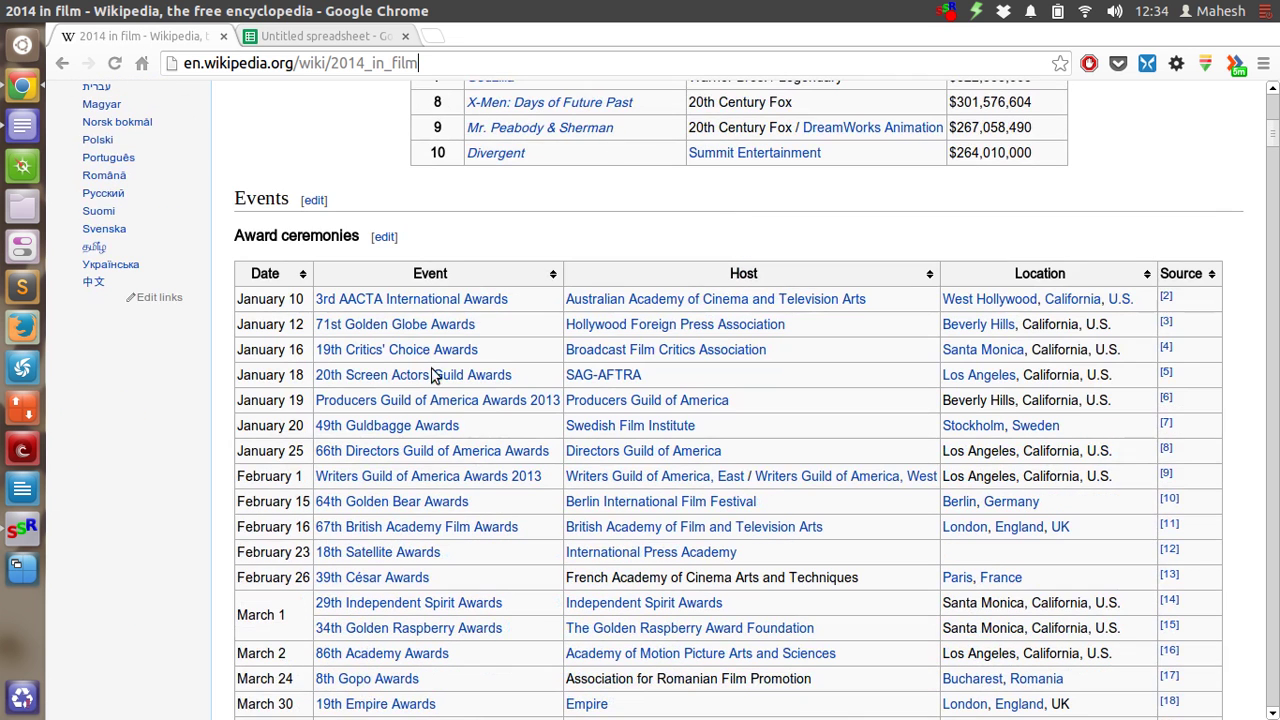
click(285, 66)
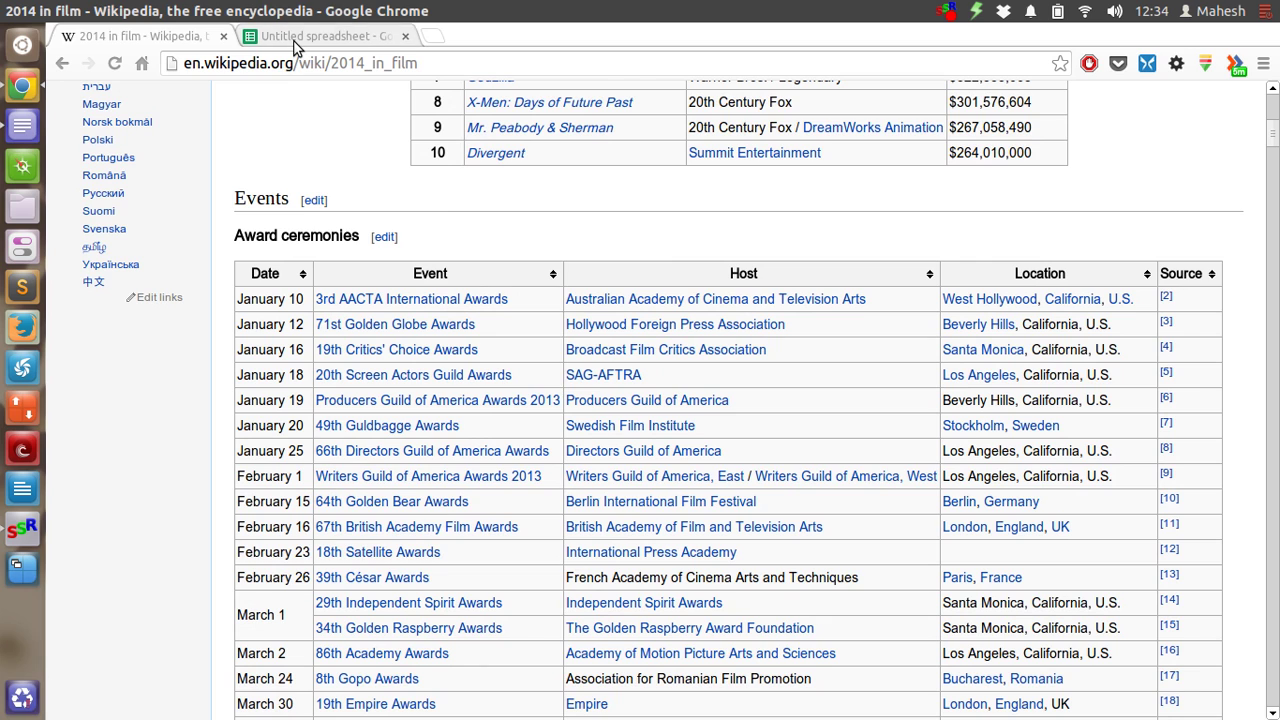
Return to the untitled spreadsheet and widen columns A and B so the imported dates and full event names fit
click(299, 44)
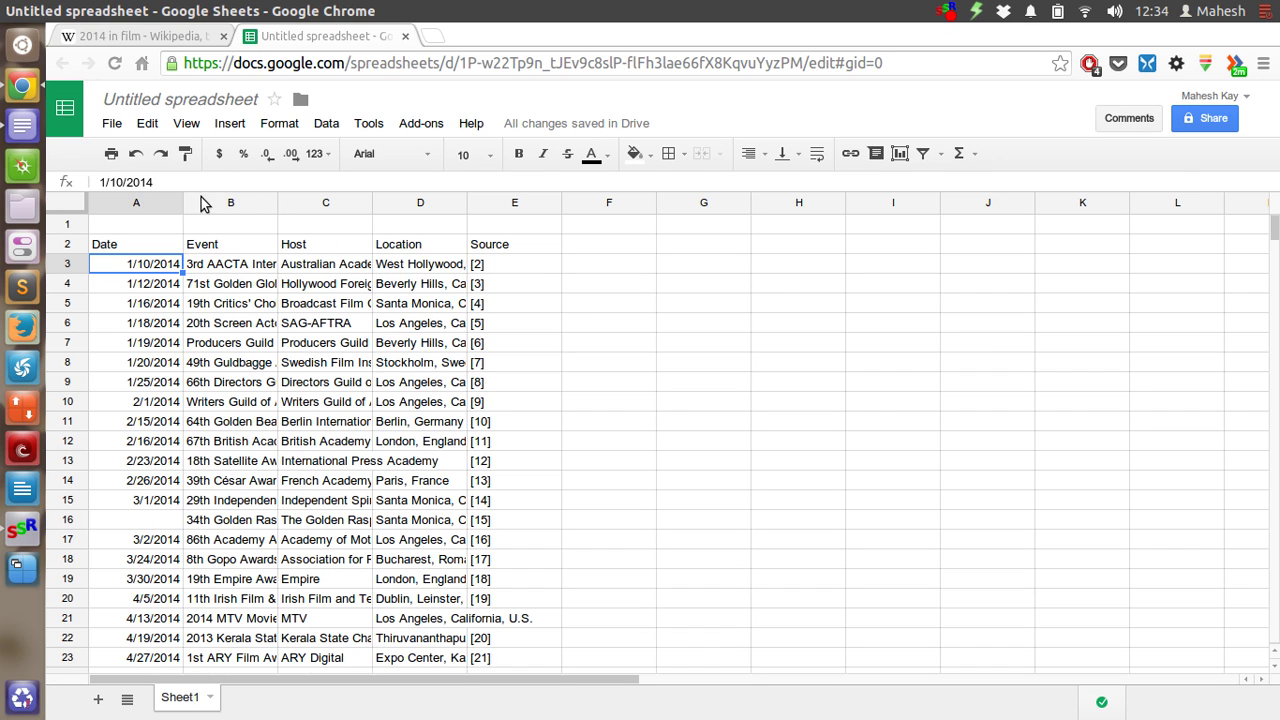
drag(172, 196, 196, 198)
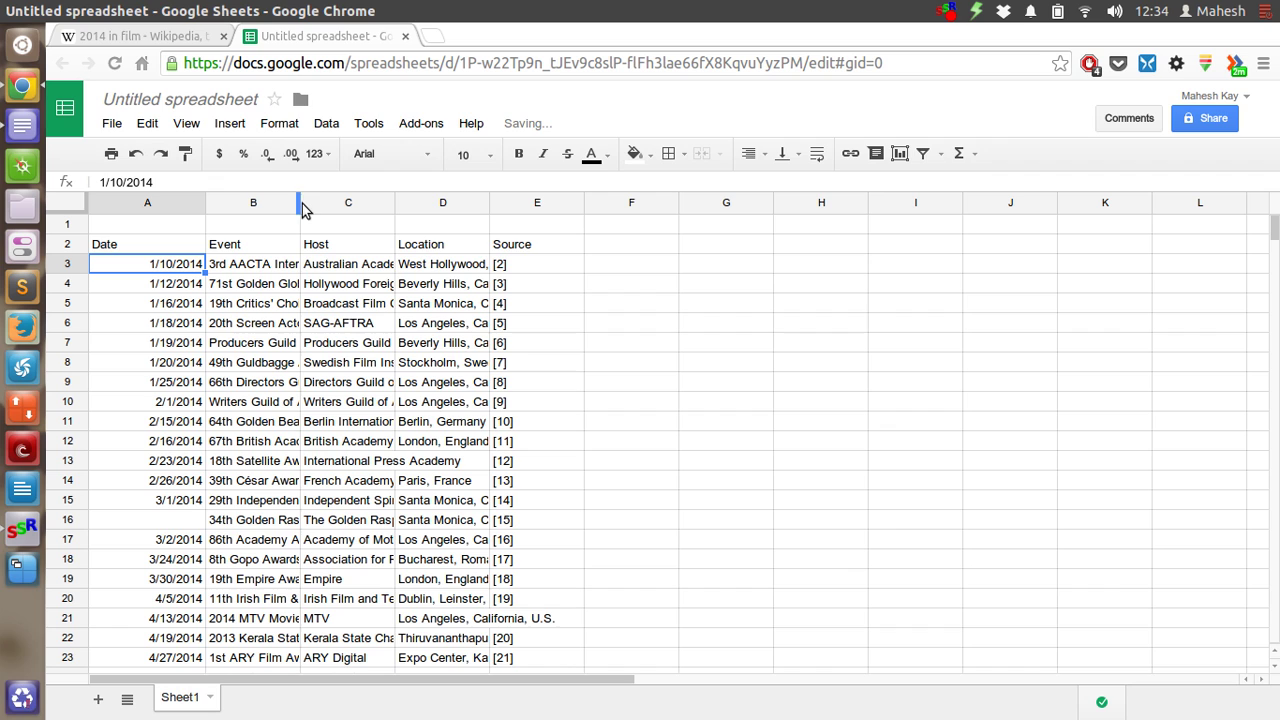
drag(299, 202, 600, 220)
scroll(830, 313, down, 5)
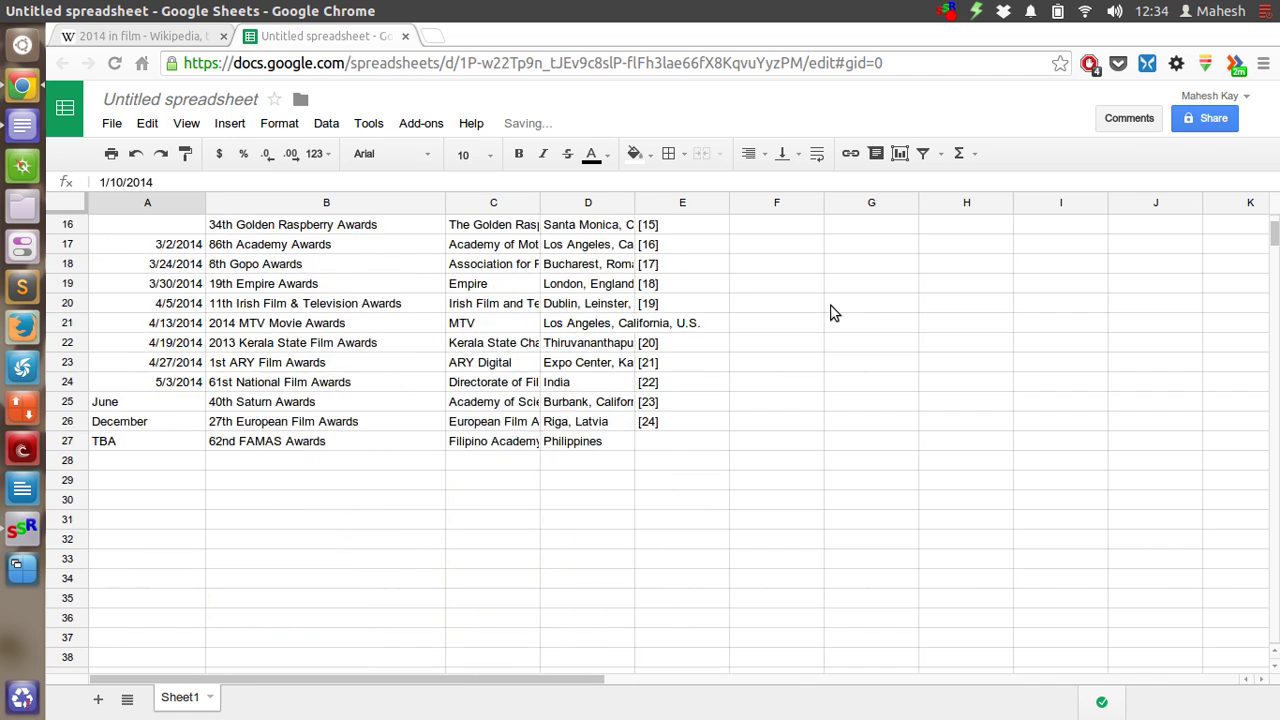
scroll(830, 313, up, 5)
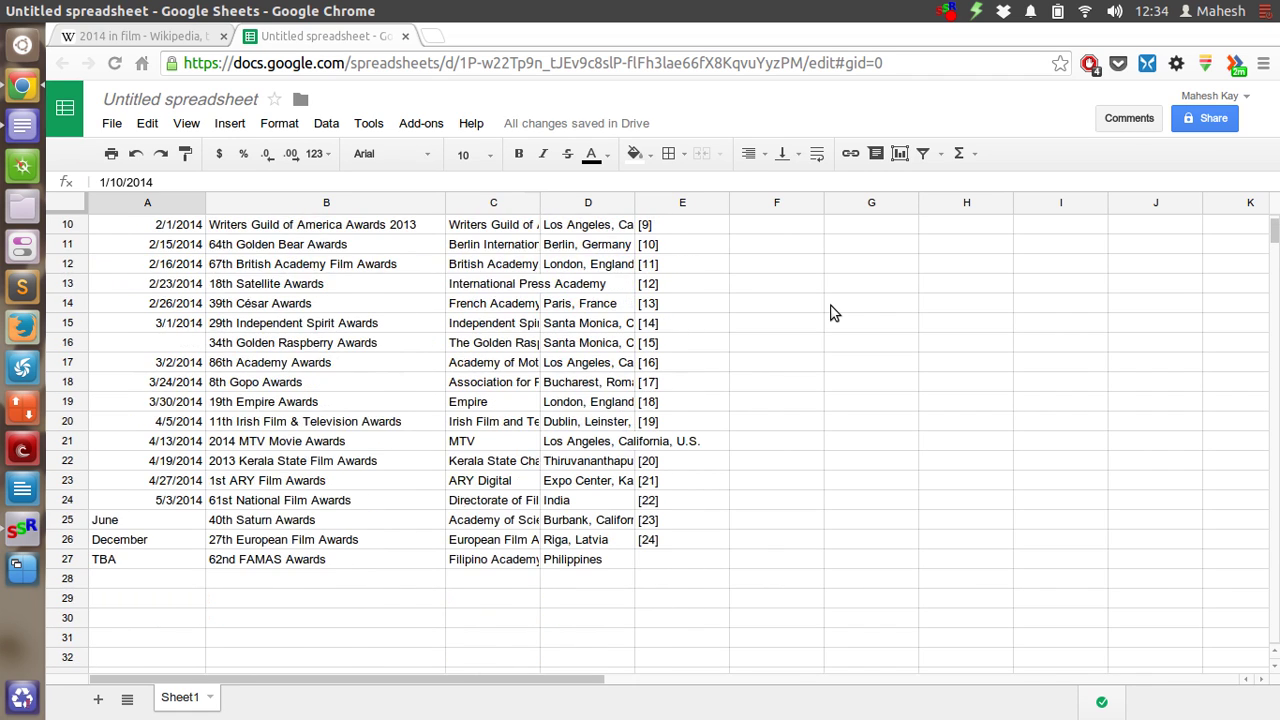
Start a second IMPORTHTML formula in cell F2, beside the imported table's Source column
click(793, 240)
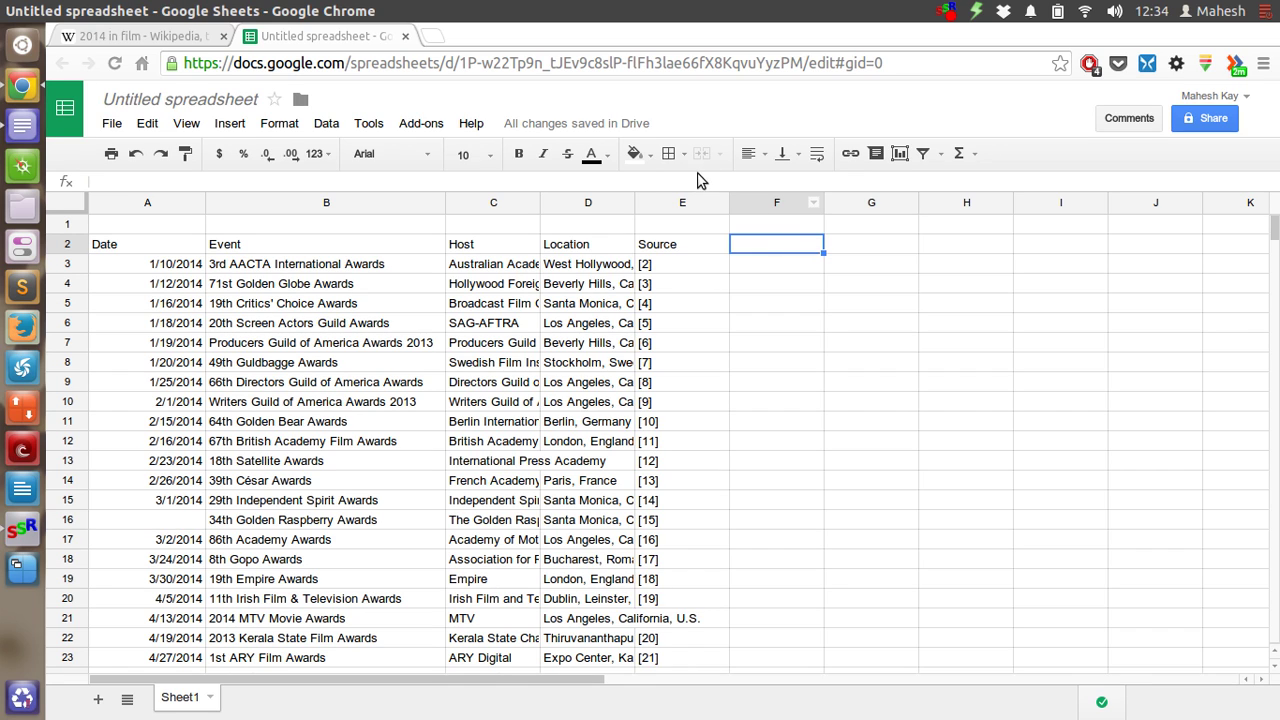
text(=)
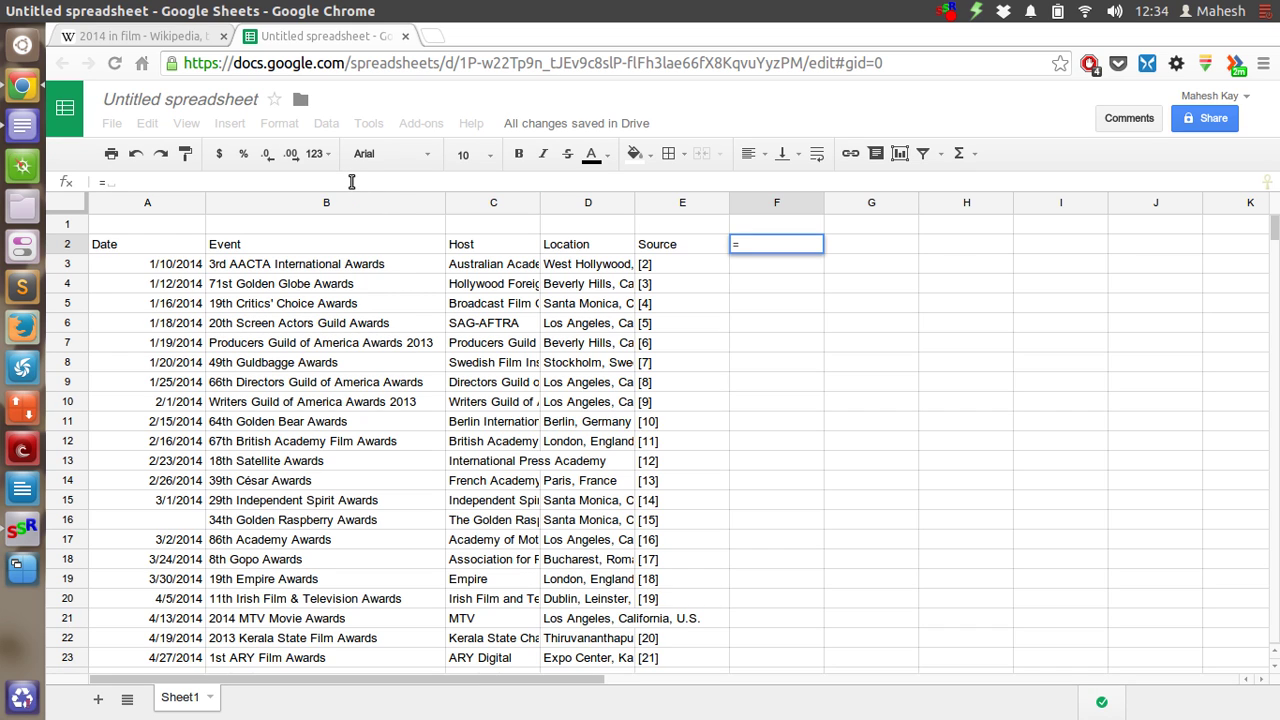
text(Import)
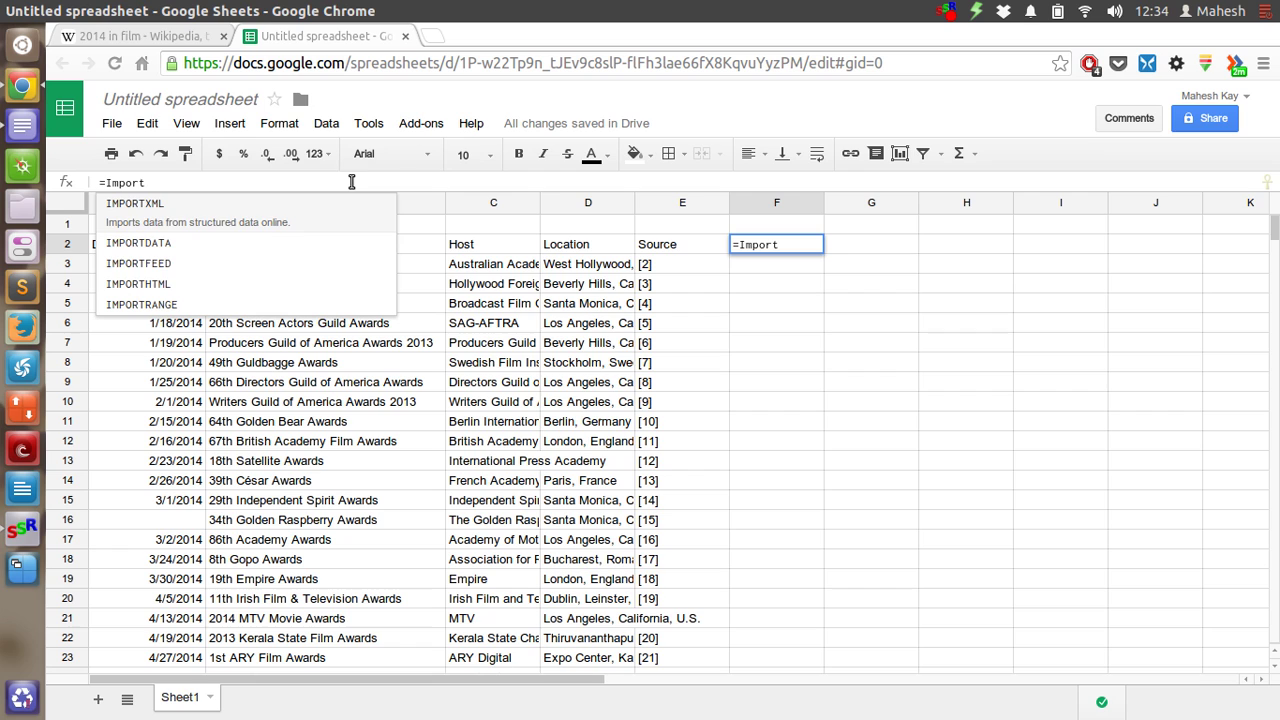
click(209, 258)
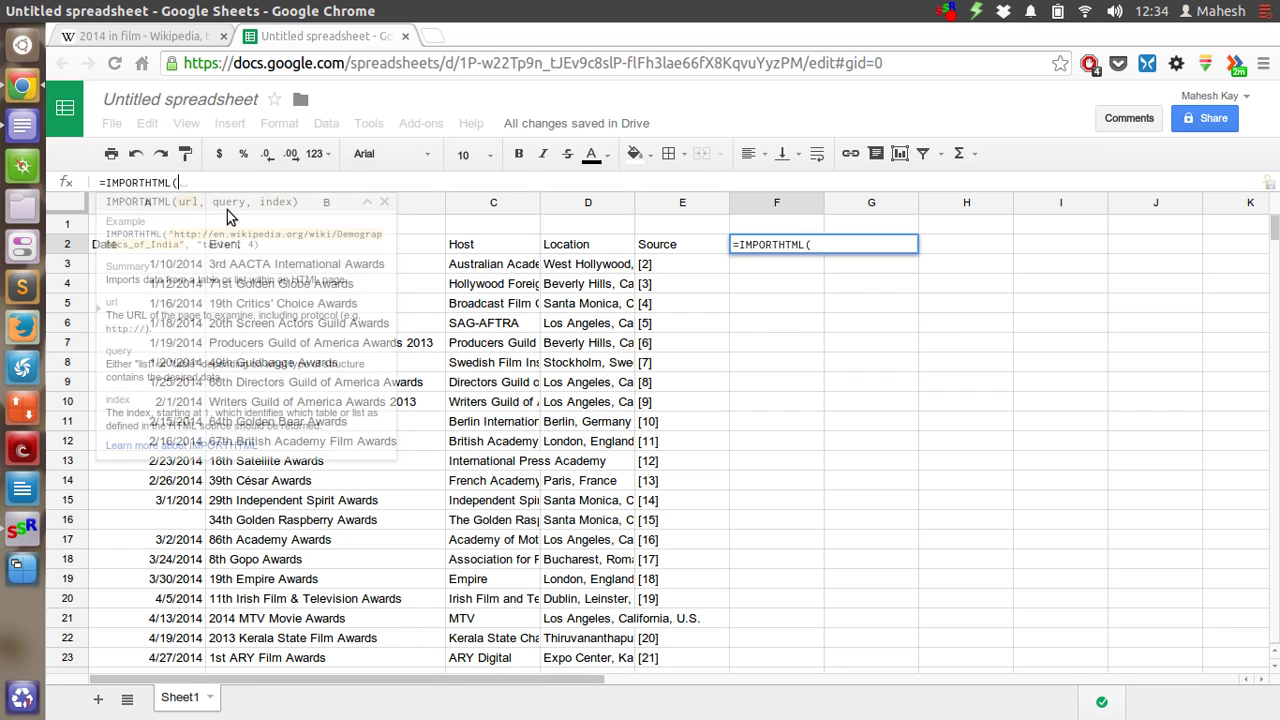